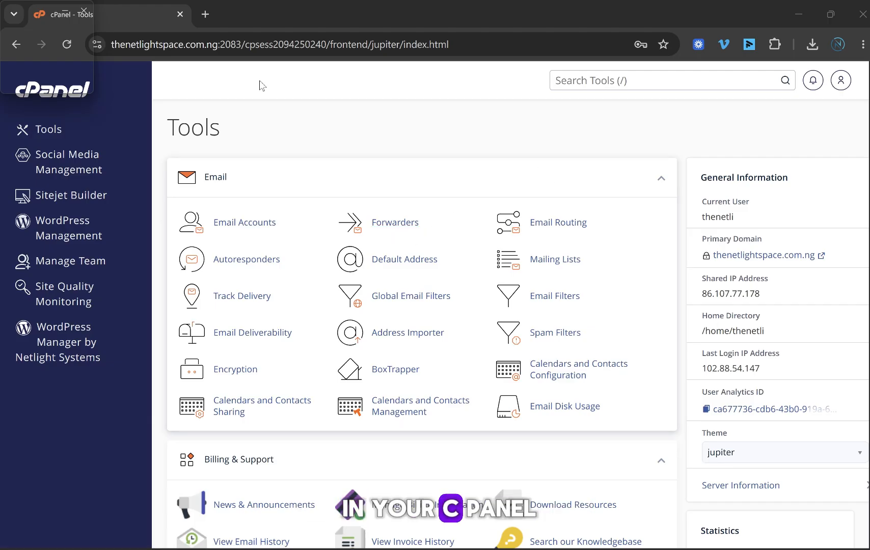
# Step: Open Email Accounts and begin creating a new email account
pyautogui.click(239, 222)
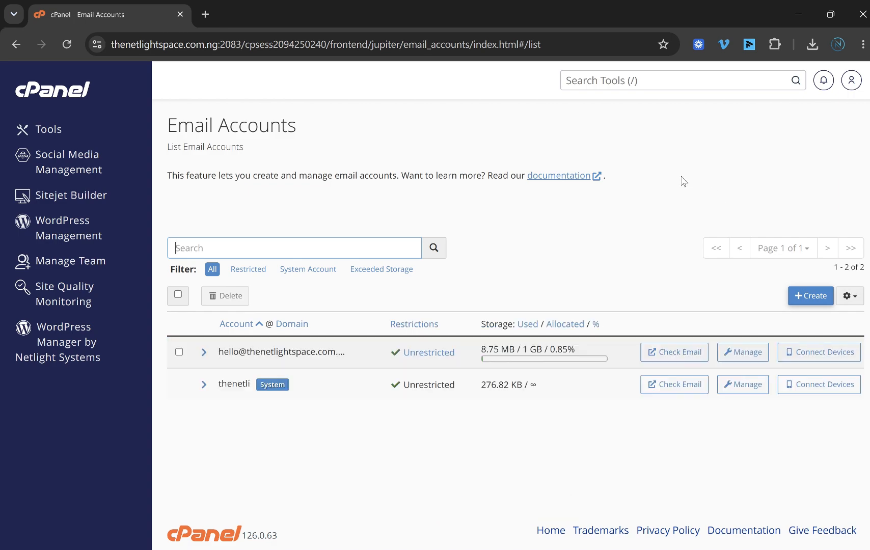
pyautogui.click(805, 299)
pyautogui.scroll(-2, 574, 235)
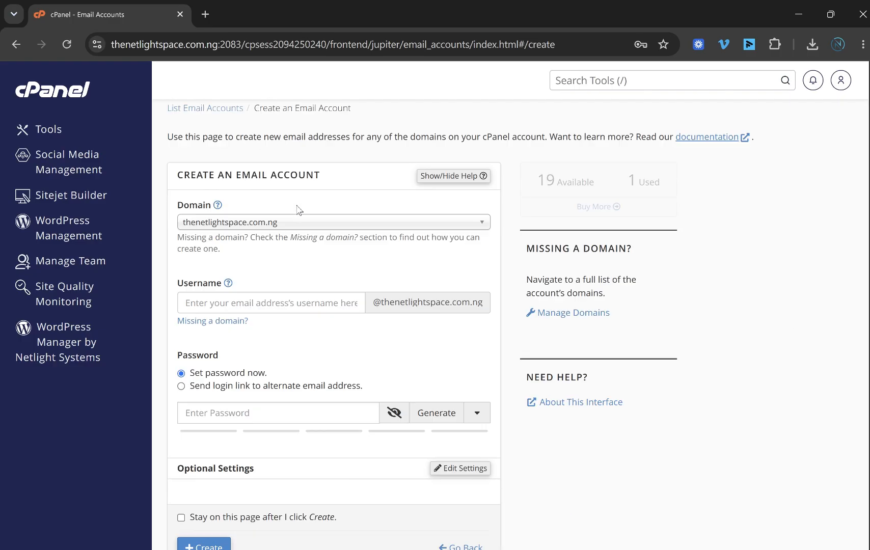
pyautogui.scroll(2, 302, 197)
pyautogui.scroll(-2, 289, 331)
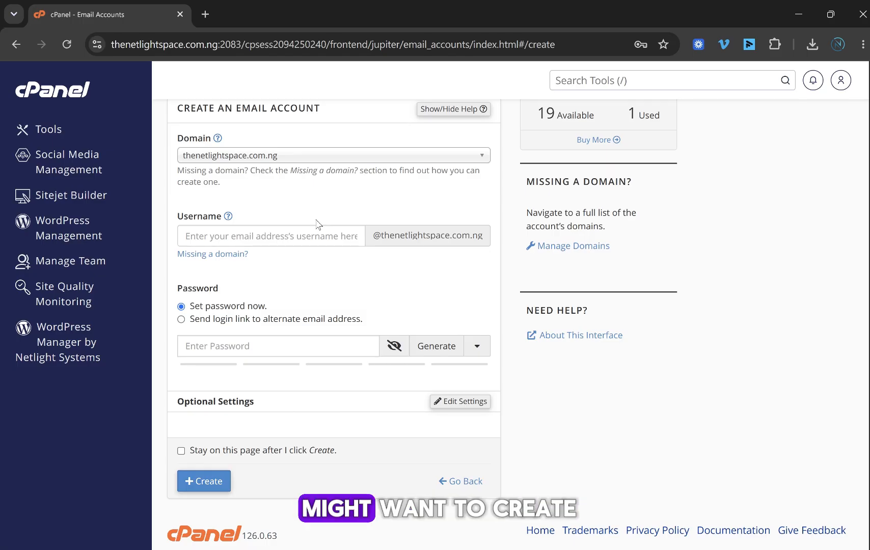
pyautogui.scroll(2, 347, 229)
pyautogui.scroll(-1, 336, 224)
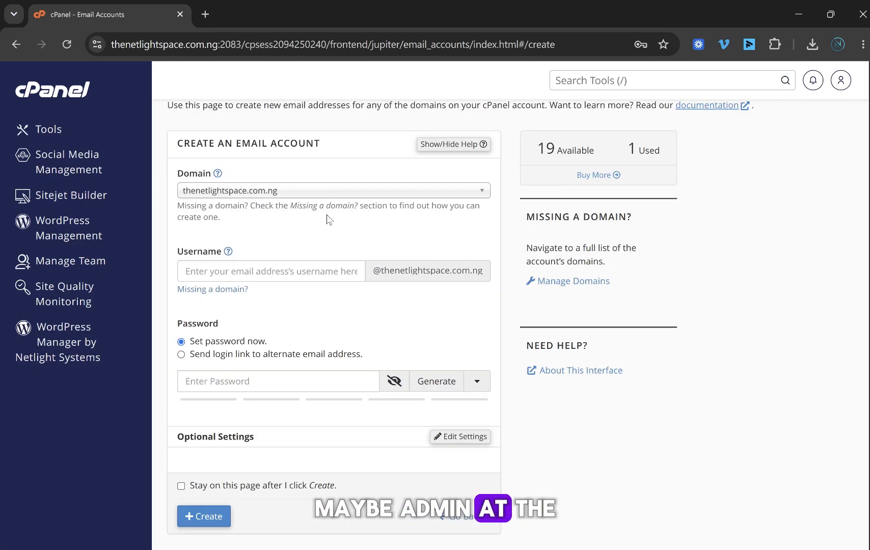
pyautogui.click(305, 273)
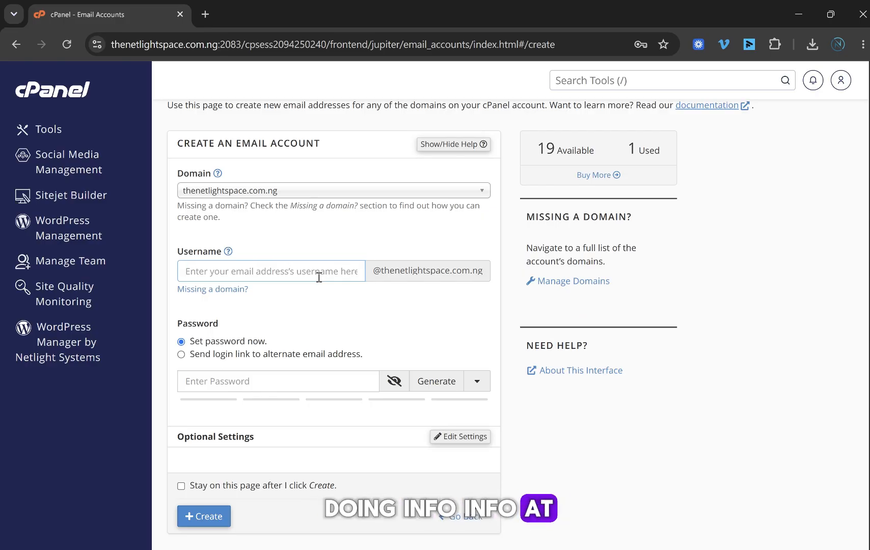
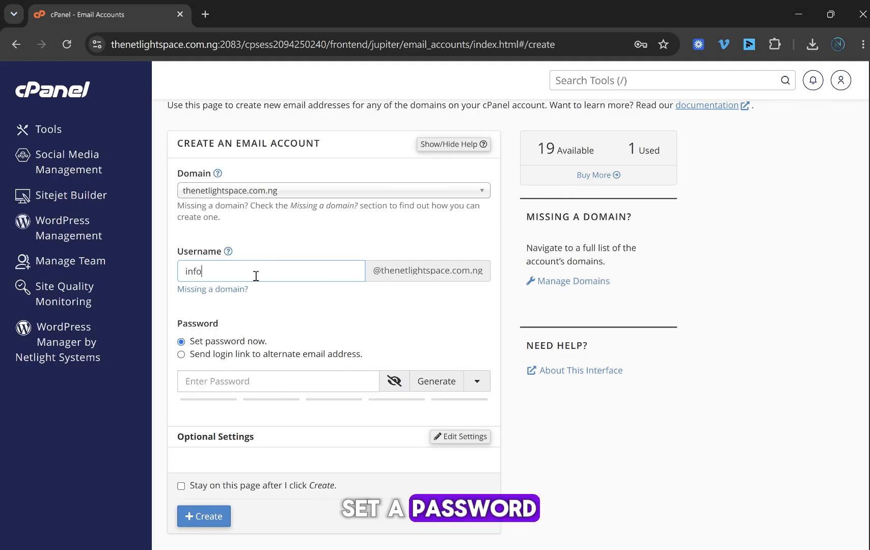
pyautogui.scroll(-1, 300, 305)
# Step: Generate and copy a 12-character password in the Avast Random Password Generator
pyautogui.click(245, 350)
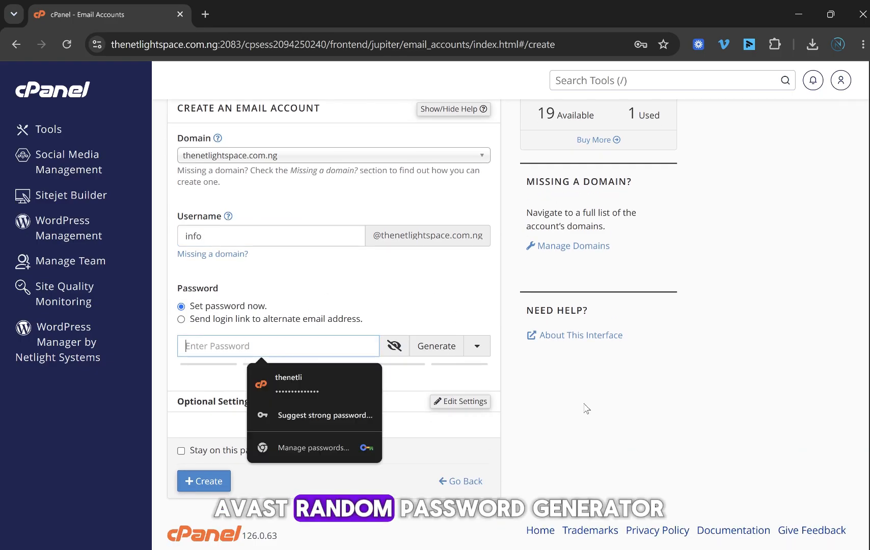
pyautogui.click(207, 13)
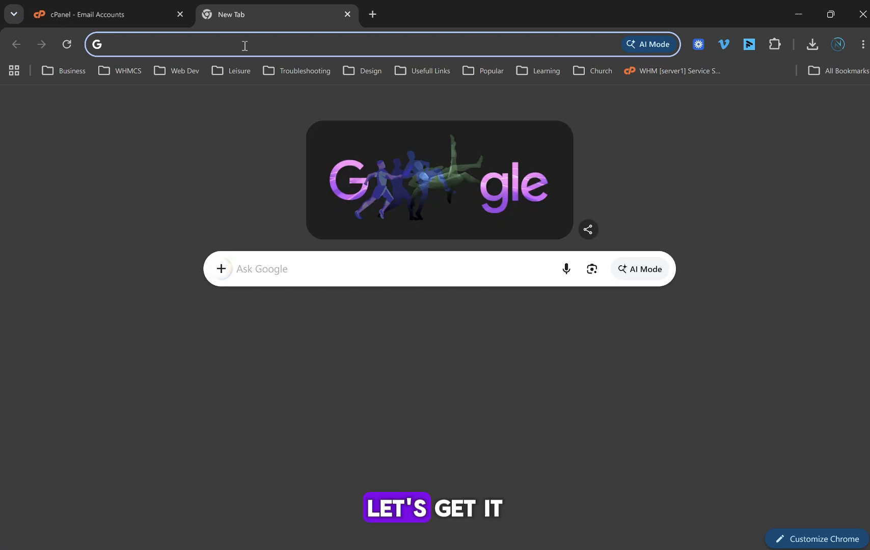
pyautogui.write('random')
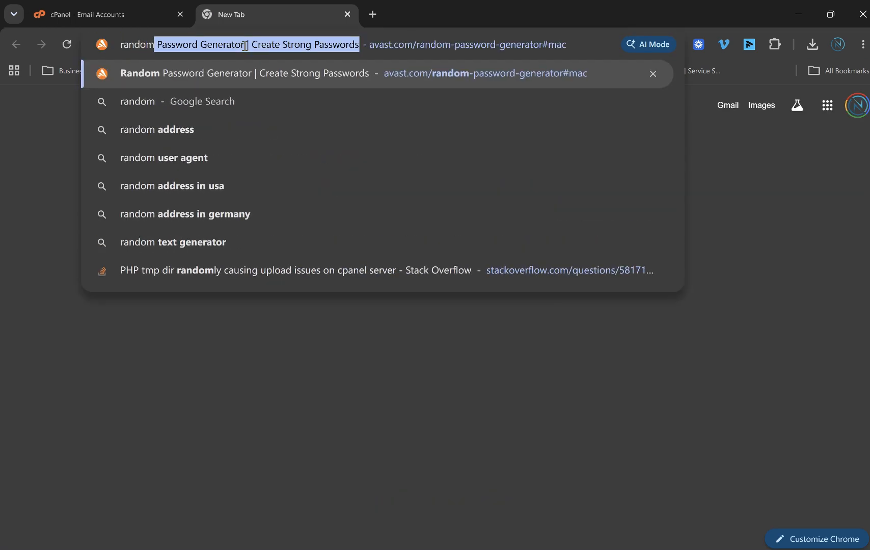
pyautogui.press('Return')
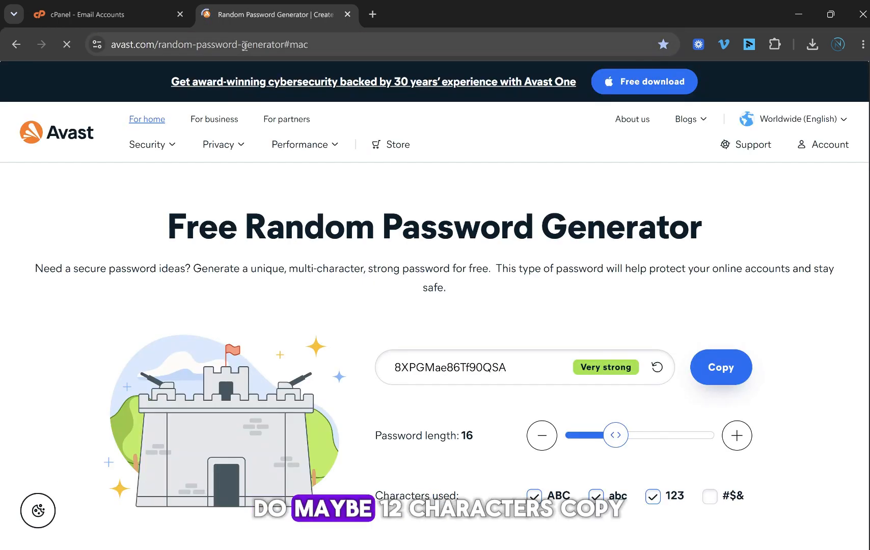
pyautogui.click(541, 438)
pyautogui.click(542, 439)
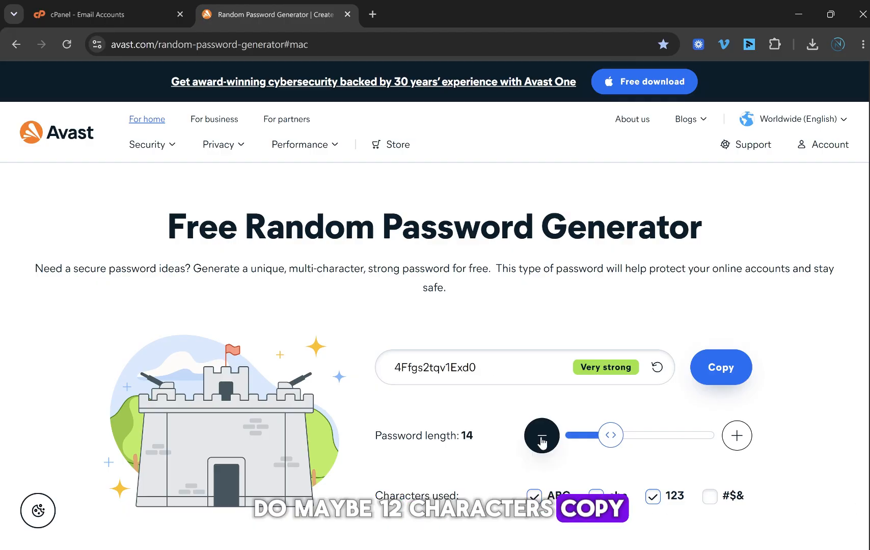
pyautogui.click(541, 438)
pyautogui.click(541, 438)
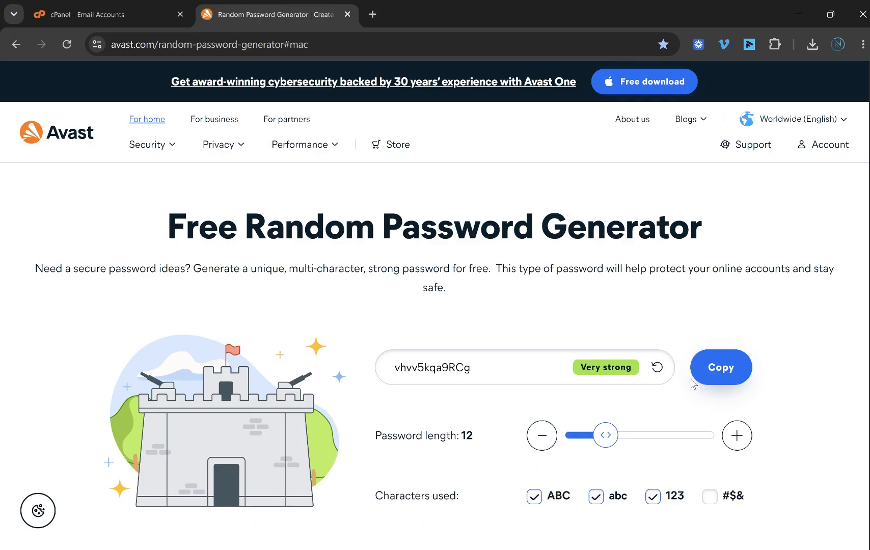
pyautogui.click(719, 369)
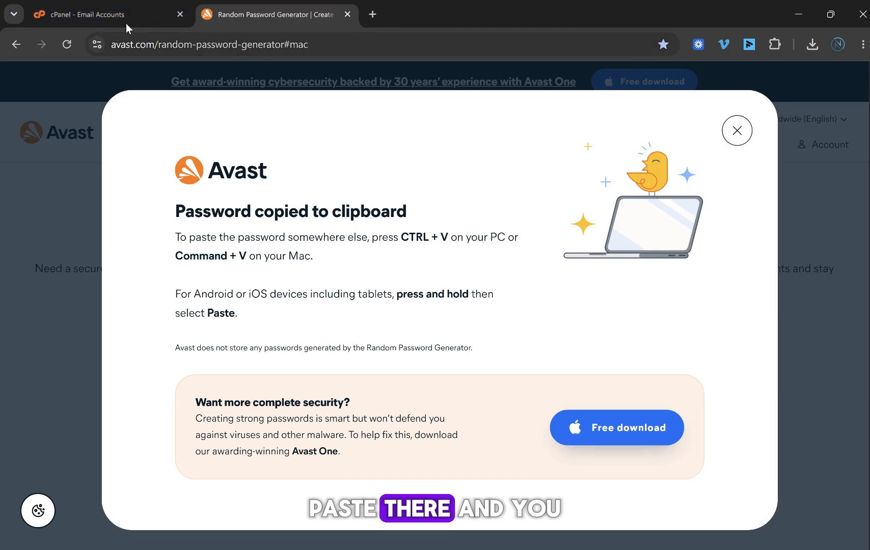
# Step: Paste the generated password into cPanel's Password field, reaching strength 95
pyautogui.click(128, 23)
pyautogui.click(217, 346)
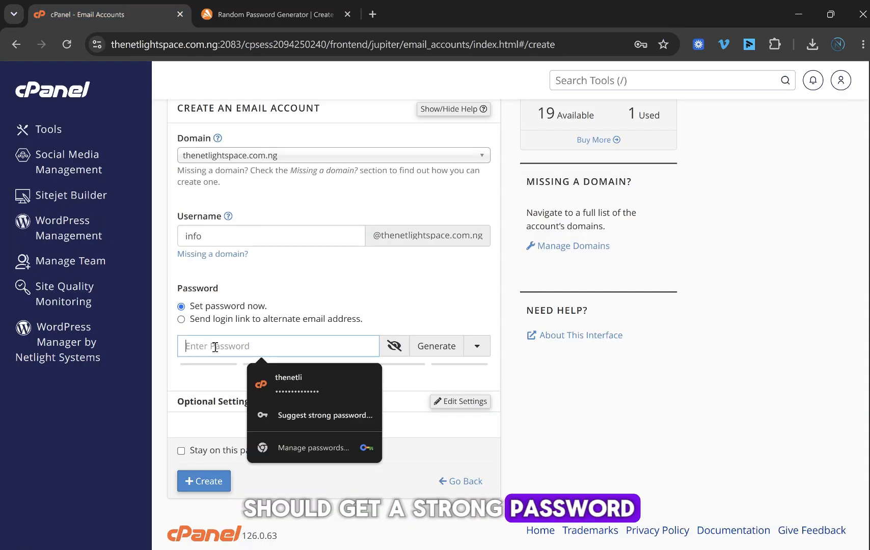
pyautogui.hotkey('ctrl', 'v')
pyautogui.click(530, 396)
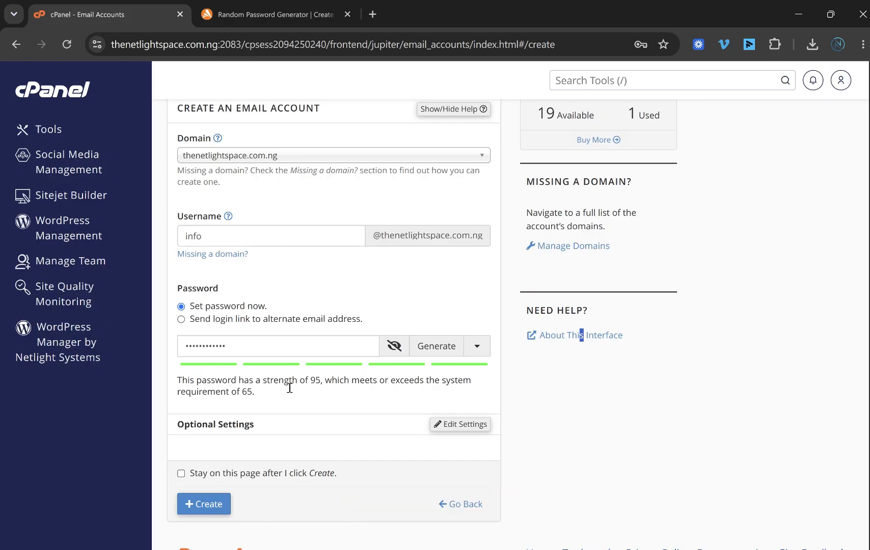
pyautogui.scroll(-1, 377, 328)
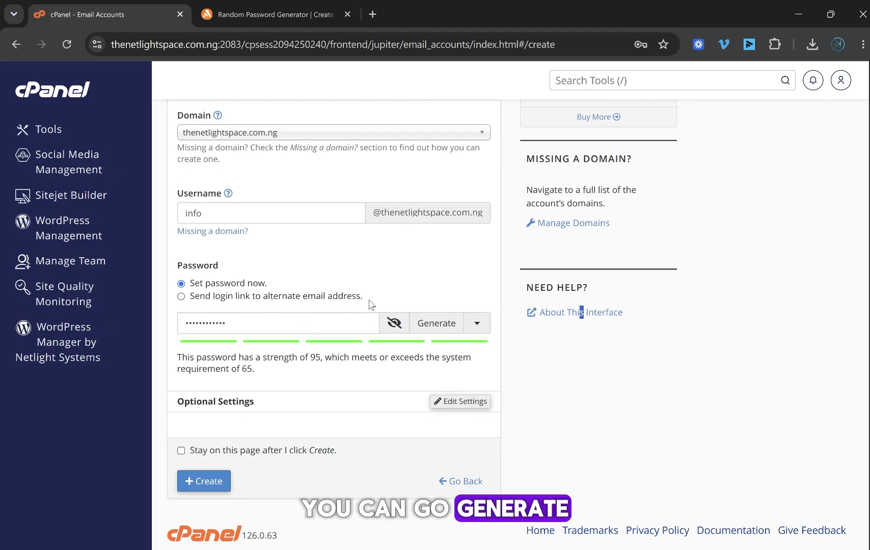
pyautogui.click(277, 13)
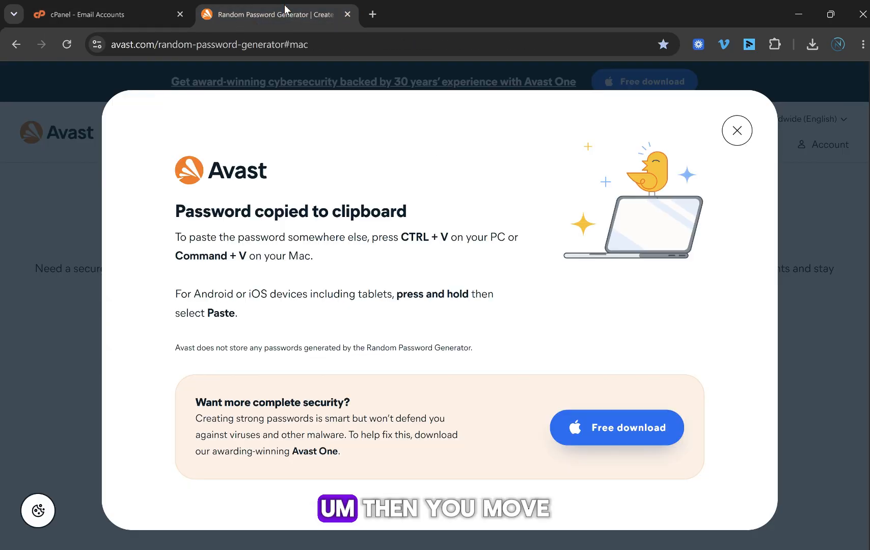
pyautogui.click(736, 131)
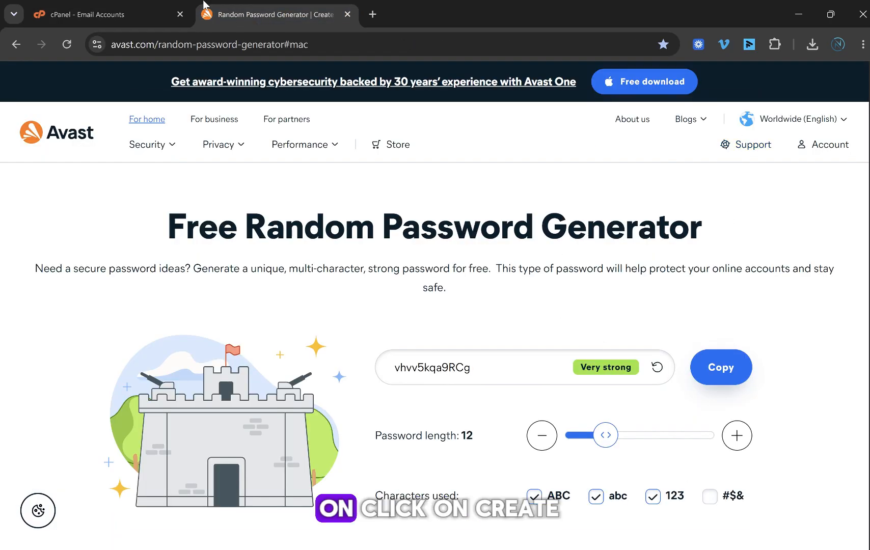
pyautogui.click(184, 12)
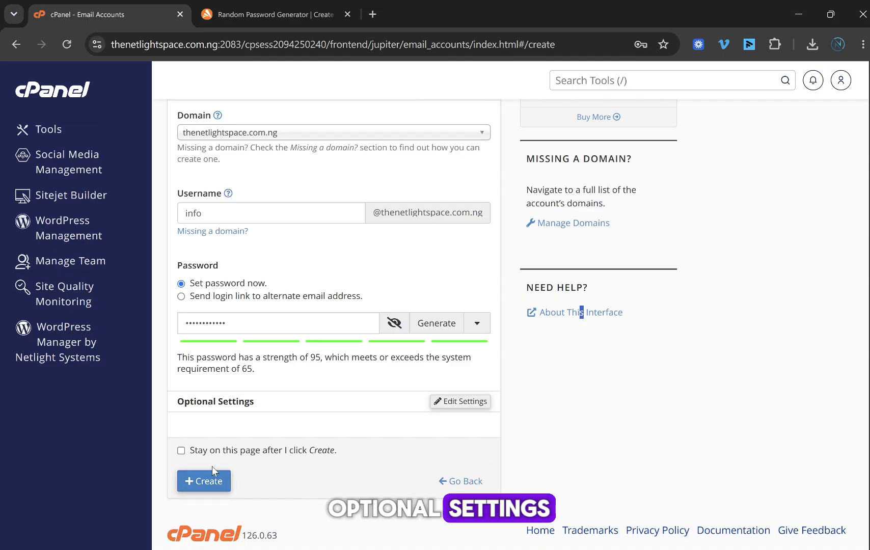
# Step: Change the info account's storage space from 1024 to 500 MB and create it
pyautogui.click(451, 401)
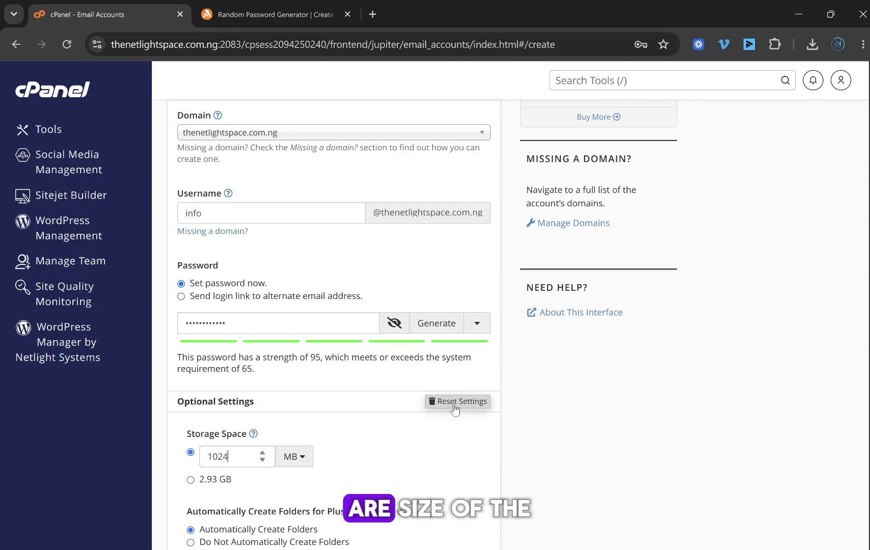
pyautogui.scroll(-2, 543, 383)
pyautogui.scroll(-1, 543, 383)
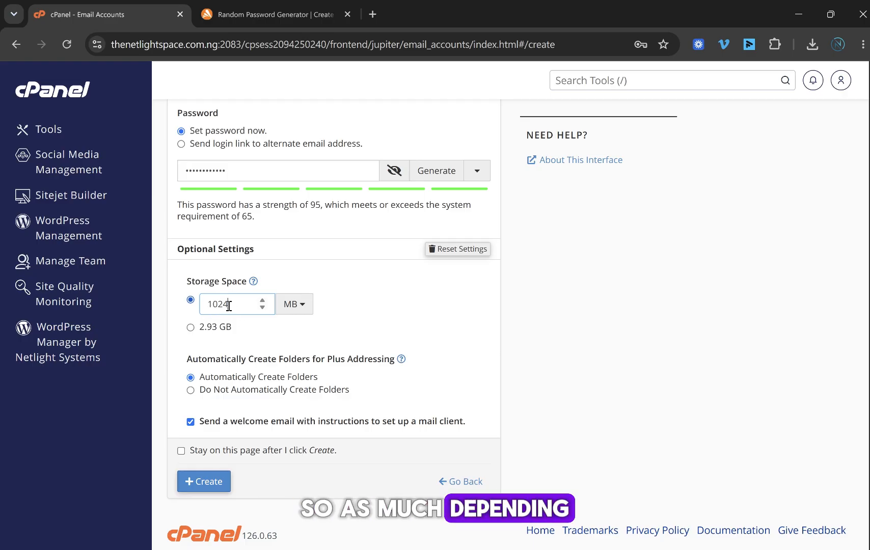
pyautogui.moveTo(229, 306); pyautogui.dragTo(205, 310)
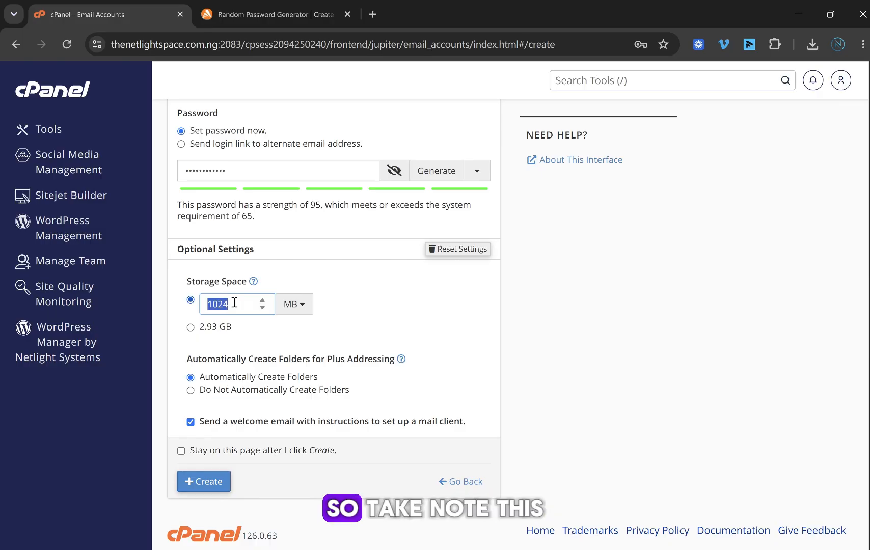
pyautogui.write('500')
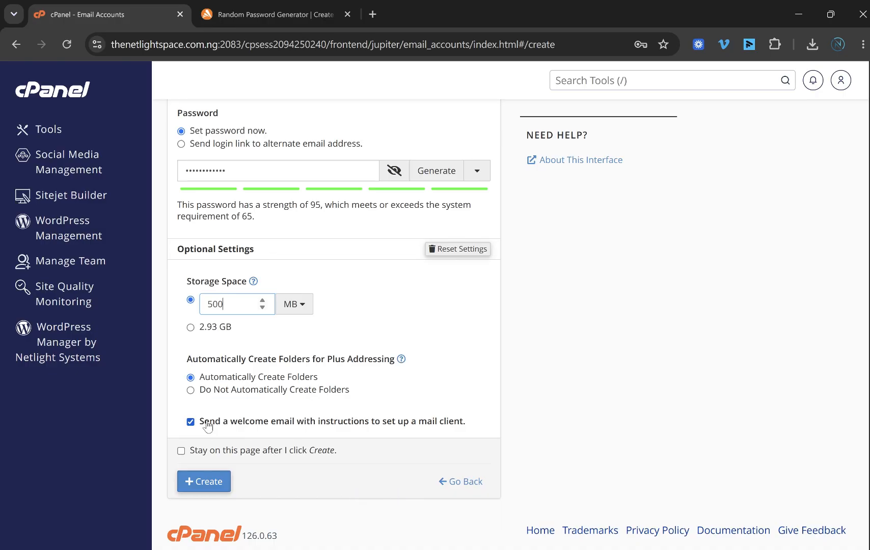
pyautogui.click(512, 334)
pyautogui.click(210, 484)
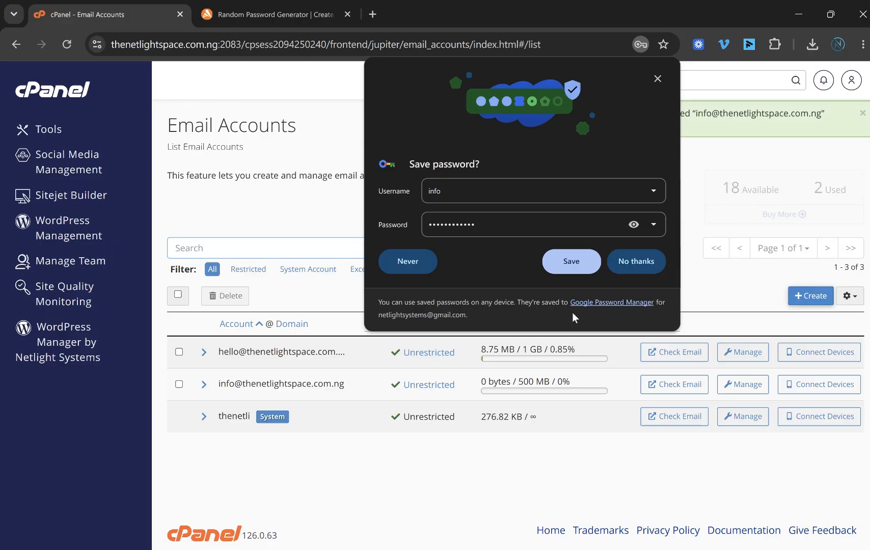
pyautogui.click(656, 79)
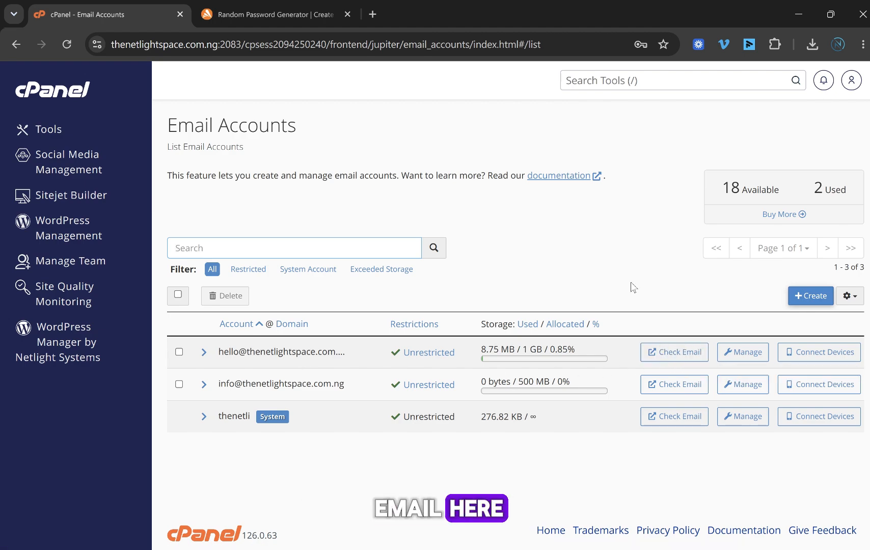
pyautogui.click(672, 359)
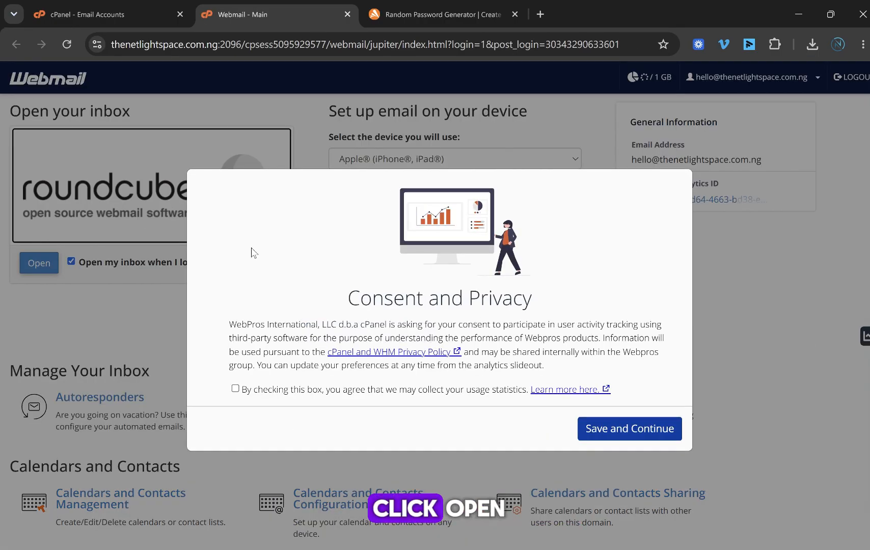
# Step: Accept the consent notice, view the hello account's Roundcube inbox, then close that tab
pyautogui.click(634, 429)
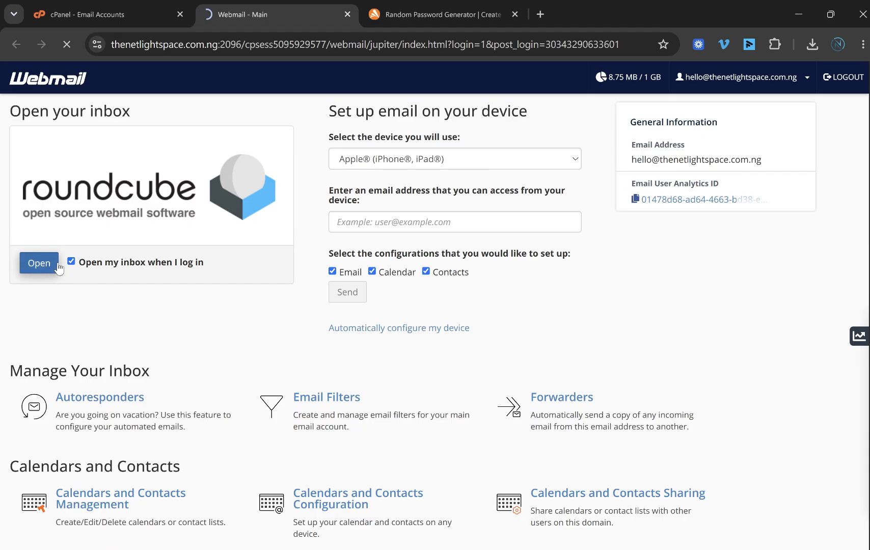
pyautogui.click(46, 264)
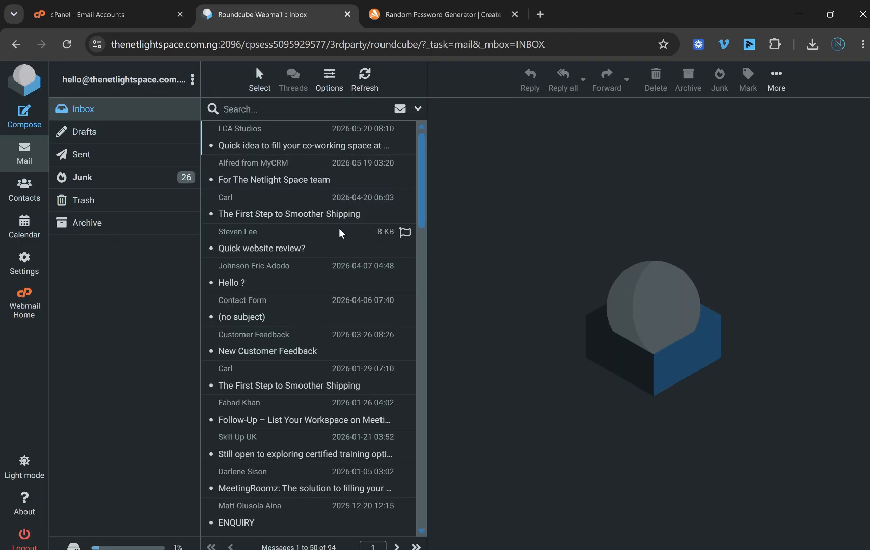
pyautogui.scroll(-5, 344, 168)
pyautogui.scroll(3, 344, 168)
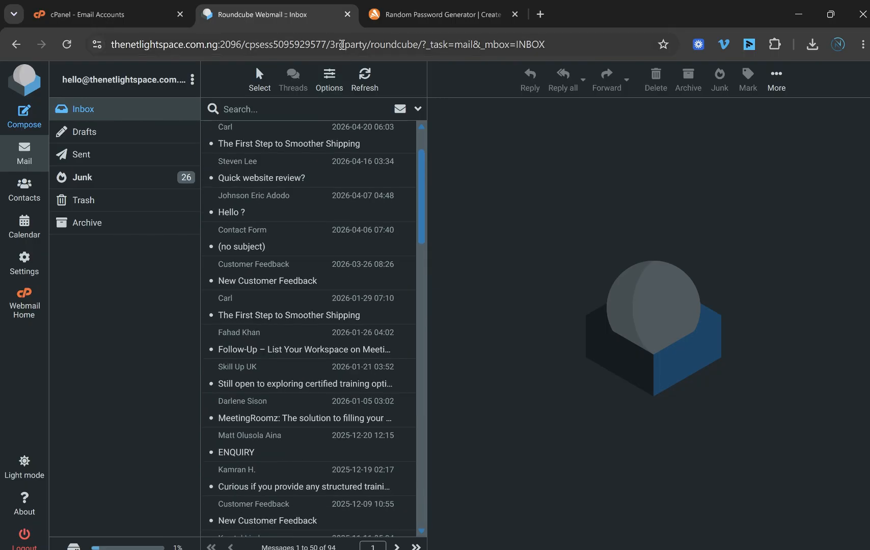
pyautogui.click(346, 14)
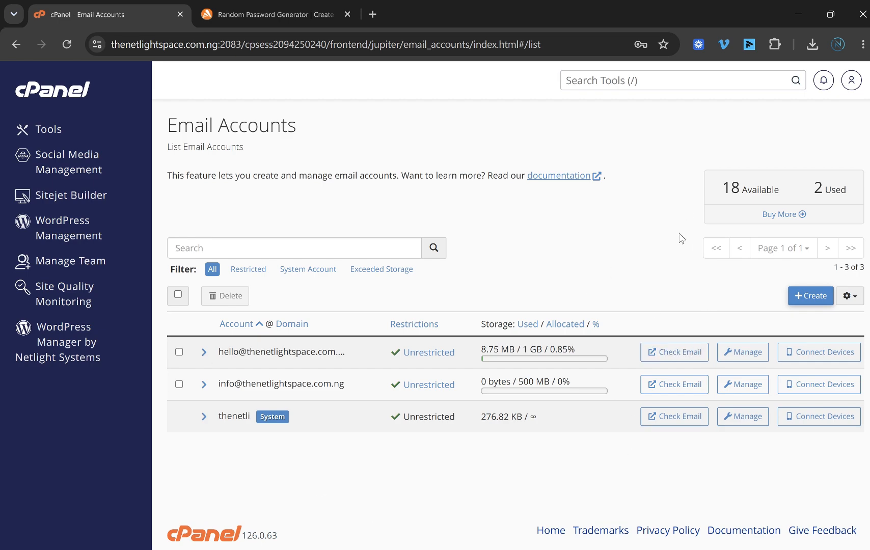
# Step: Check email for info@, save the consent choice, and open the Roundcube inbox
pyautogui.click(672, 386)
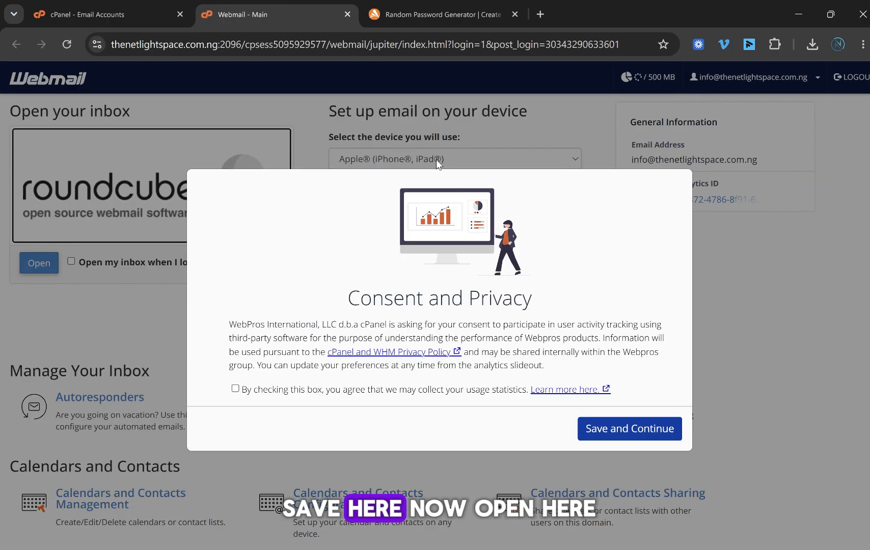
pyautogui.click(635, 431)
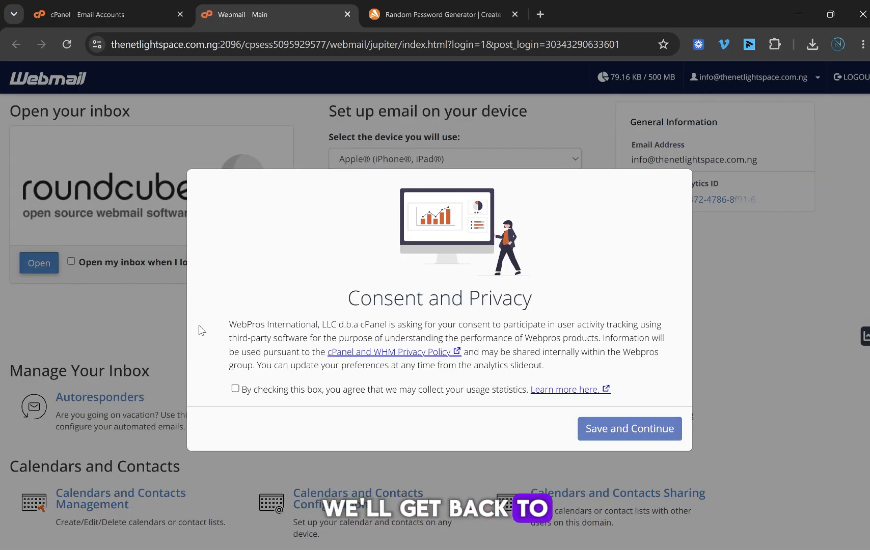
pyautogui.click(36, 264)
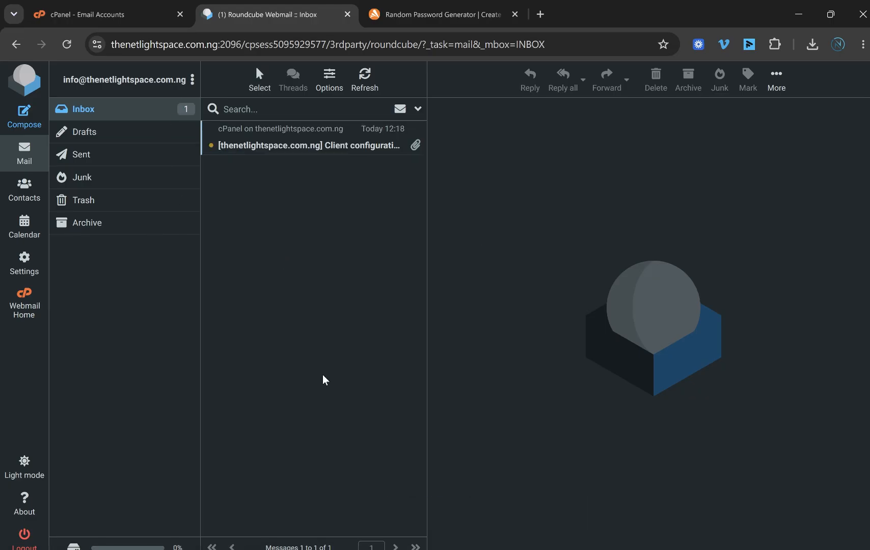
# Step: Read the cPanel client configuration email's IMAP, POP3 and SMTP settings
pyautogui.click(326, 153)
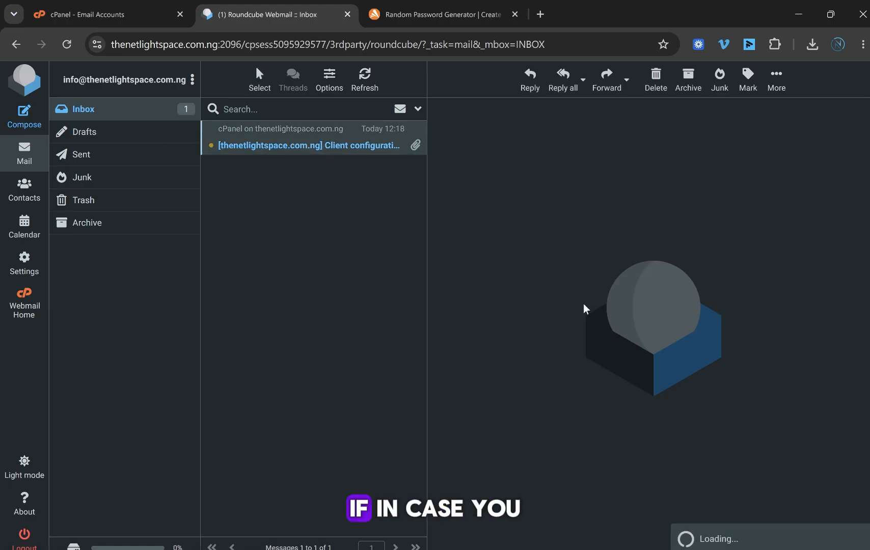
pyautogui.scroll(-6, 657, 229)
pyautogui.scroll(-5, 659, 225)
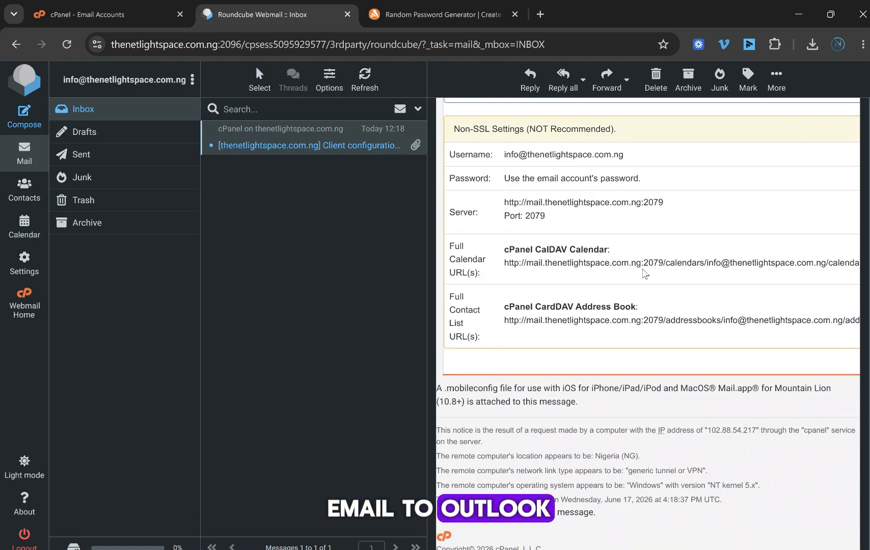
pyautogui.scroll(12, 645, 272)
pyautogui.scroll(-5, 635, 243)
pyautogui.scroll(3, 644, 283)
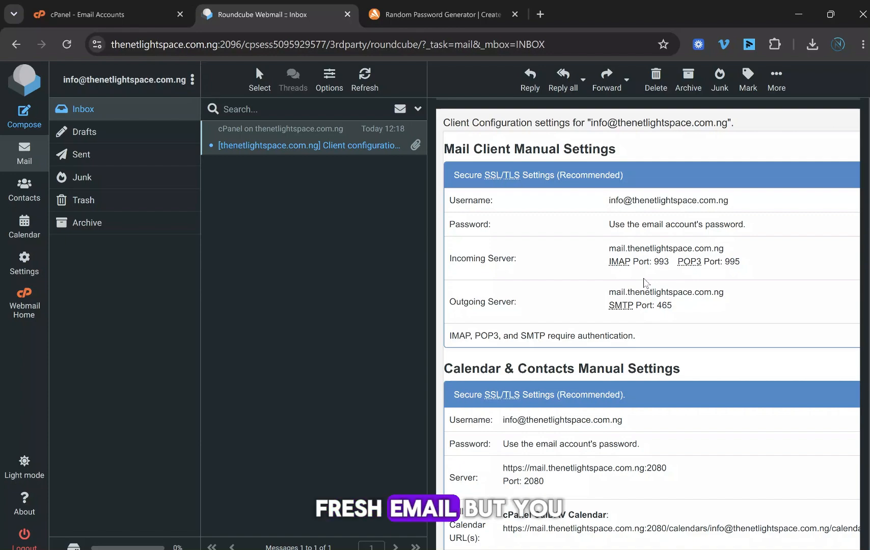
pyautogui.scroll(-12, 642, 284)
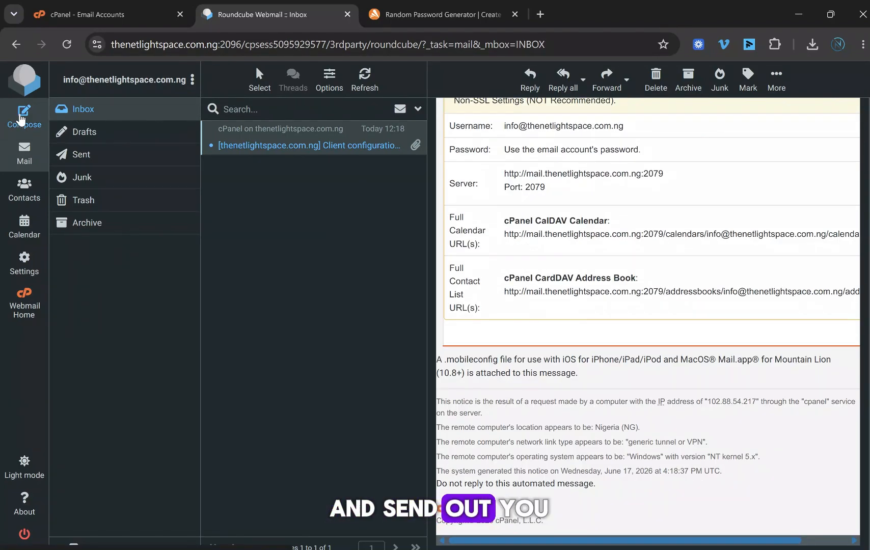
# Step: Start a new message, then abandon it and return to the Inbox
pyautogui.click(20, 119)
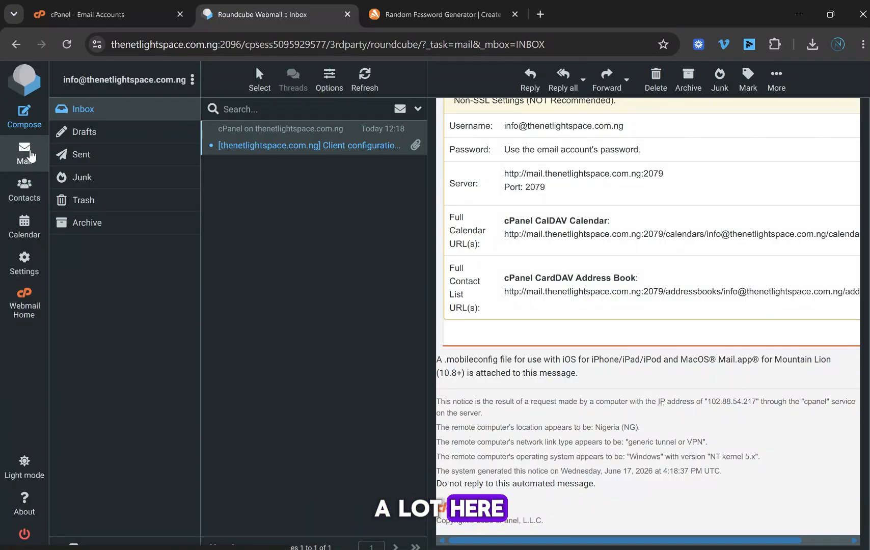
pyautogui.click(28, 158)
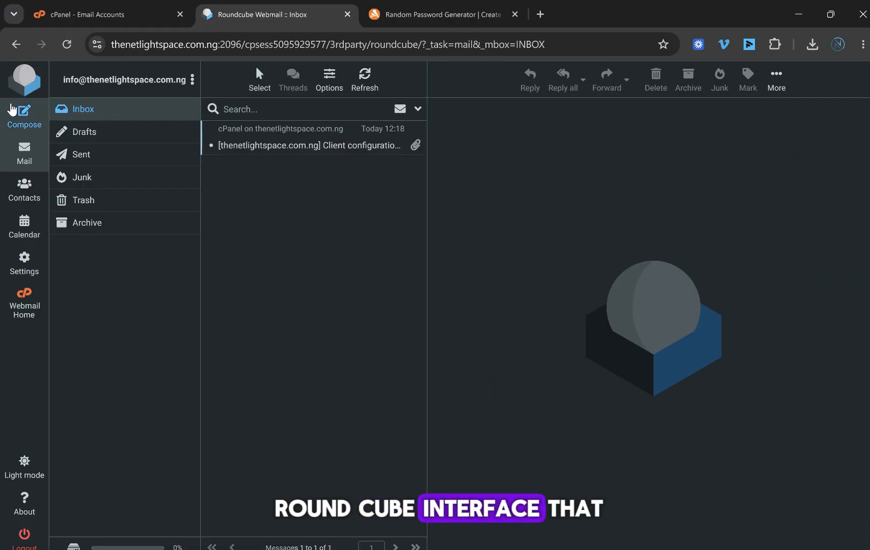
pyautogui.click(28, 114)
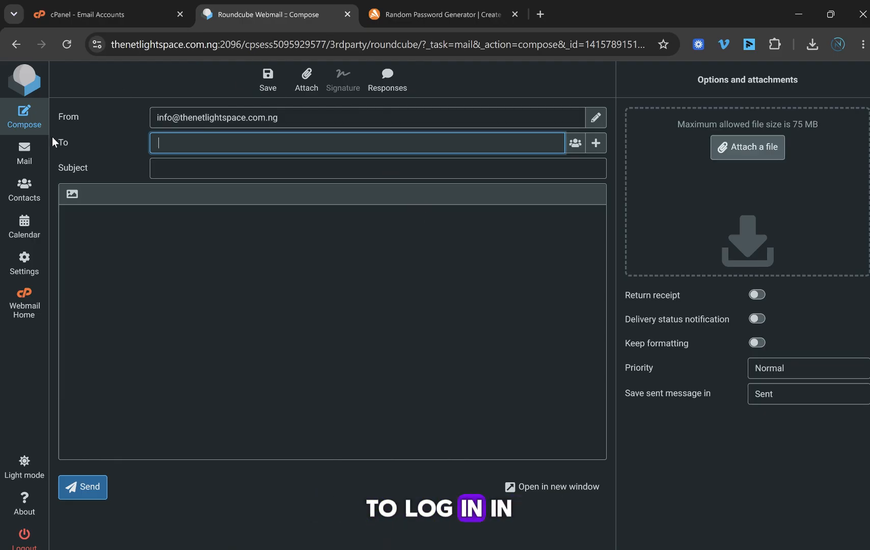
pyautogui.click(31, 155)
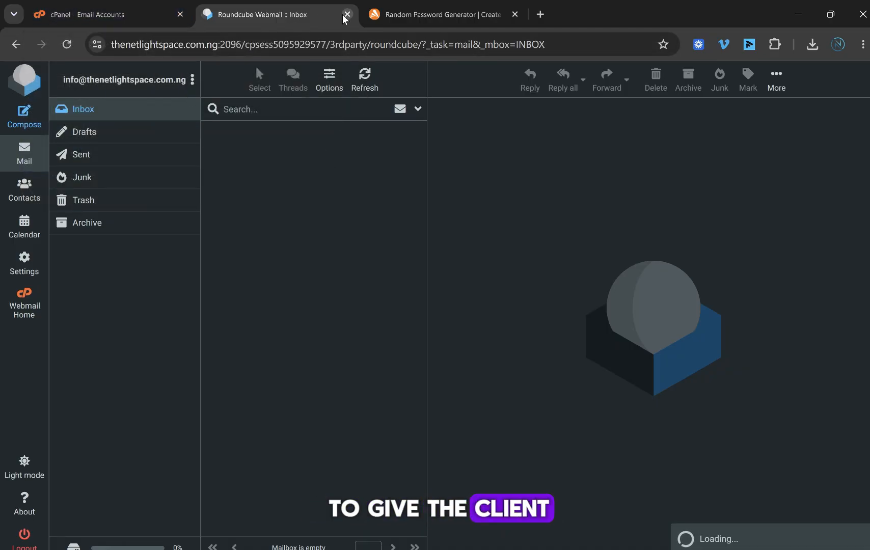
pyautogui.click(120, 14)
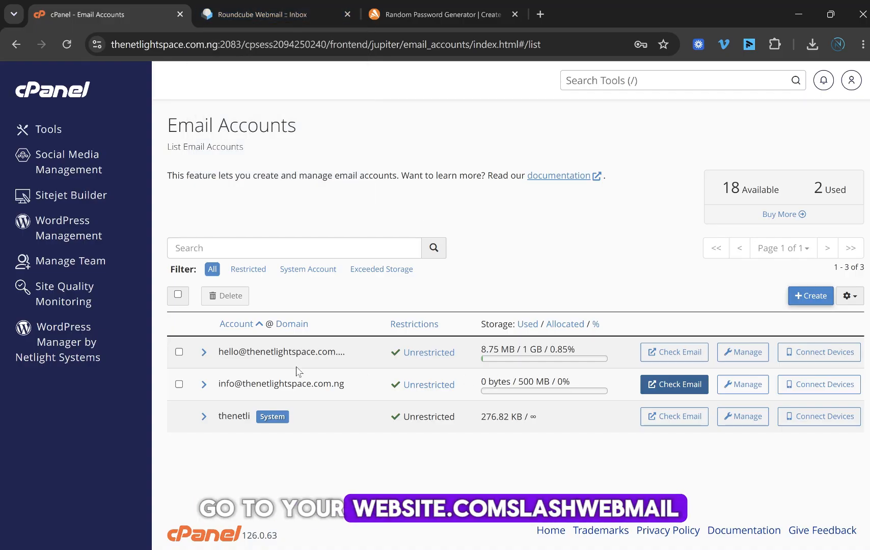
pyautogui.moveTo(246, 355); pyautogui.dragTo(350, 354)
pyautogui.hotkey('ctrl', 'c')
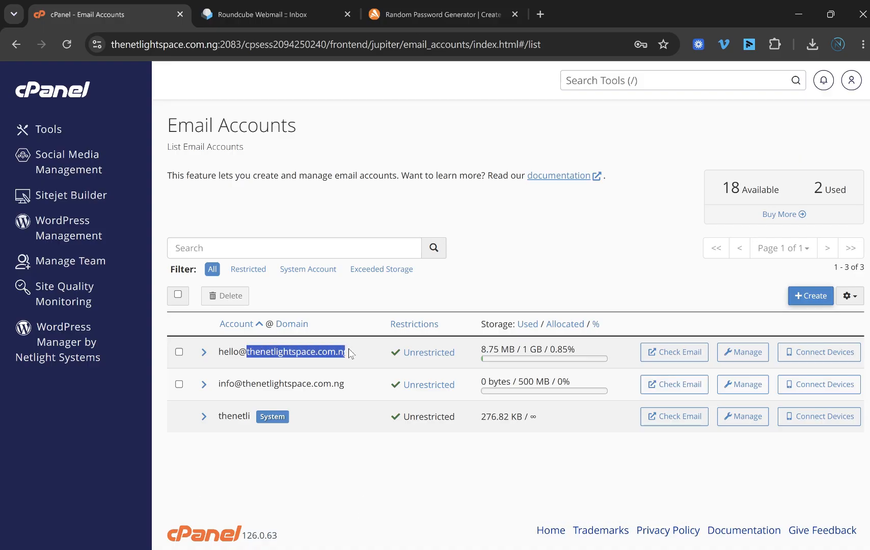
pyautogui.click(541, 14)
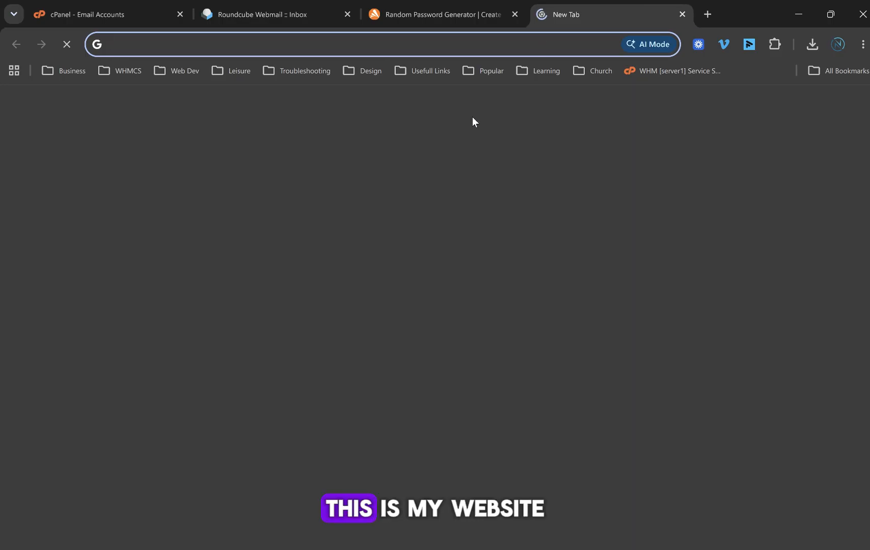
# Step: Load thenetlightspace.com.ng/webmail by pasting the domain and appending /webmail
pyautogui.hotkey('ctrl', 'v')
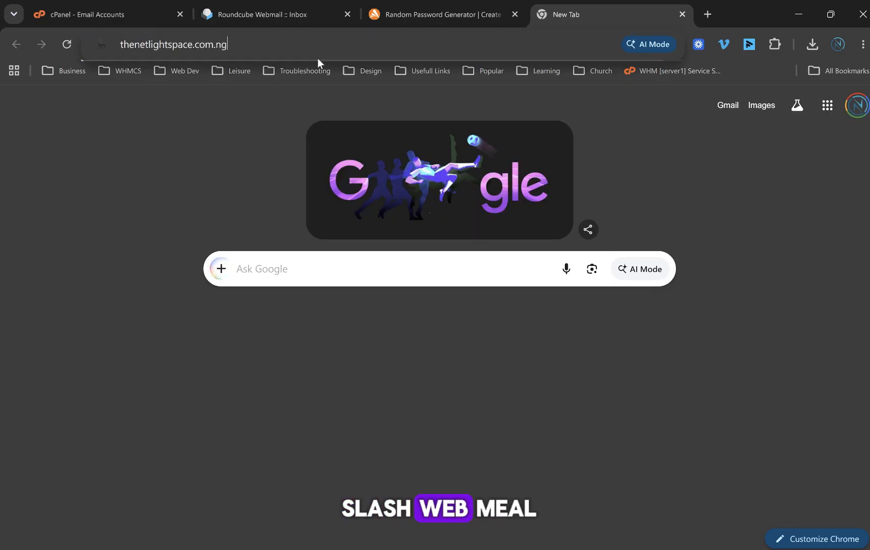
pyautogui.write('/')
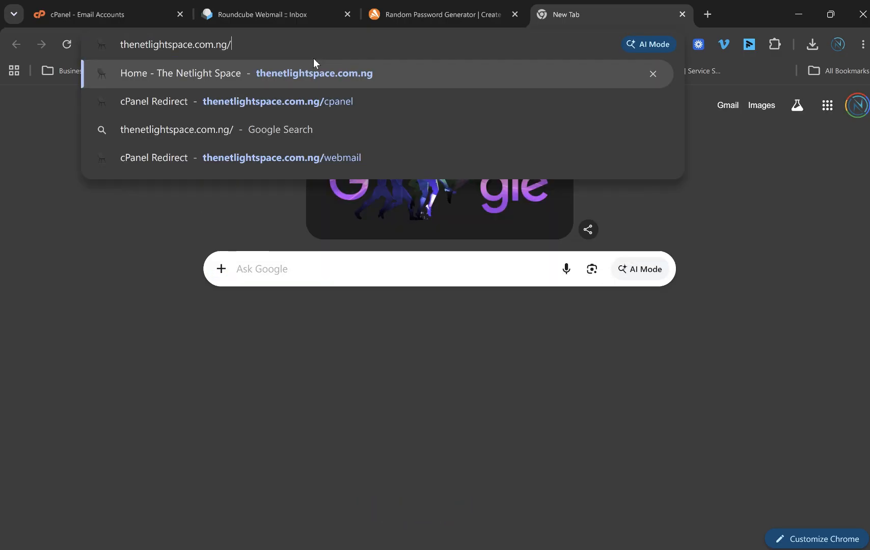
pyautogui.write('webmail')
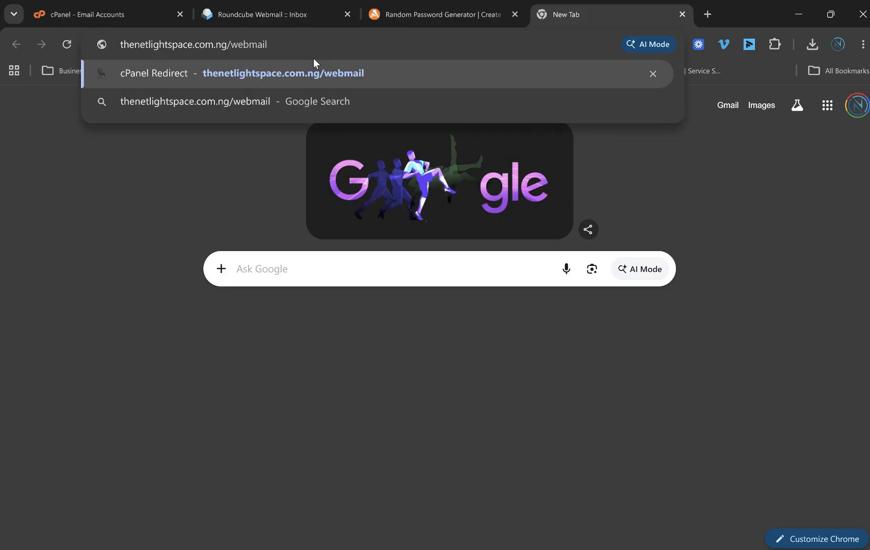
pyautogui.press('Return')
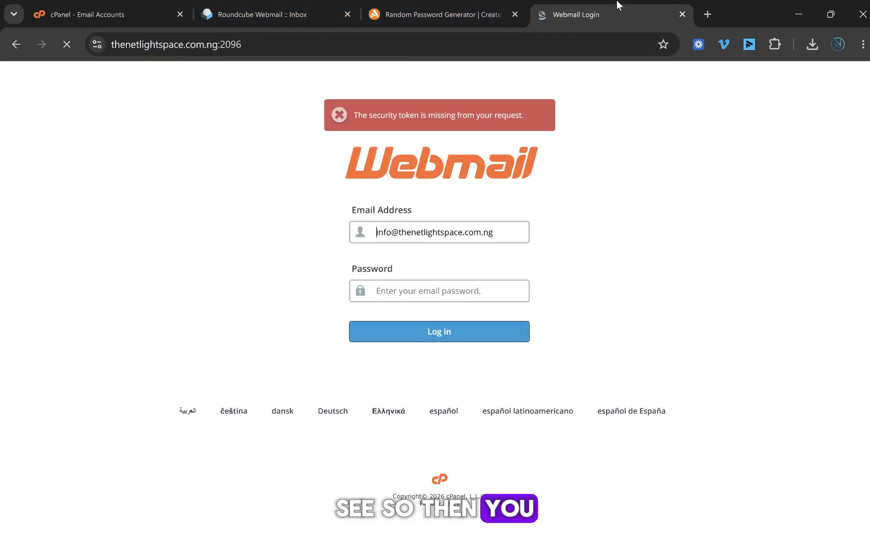
# Step: Log in to info@ webmail using the password copied from the Avast generator
pyautogui.click(377, 233)
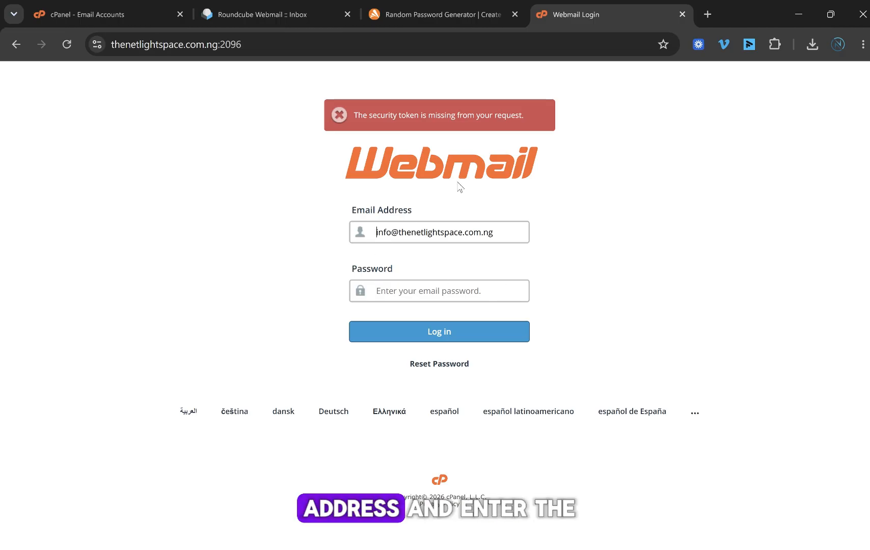
pyautogui.click(507, 235)
pyautogui.click(460, 293)
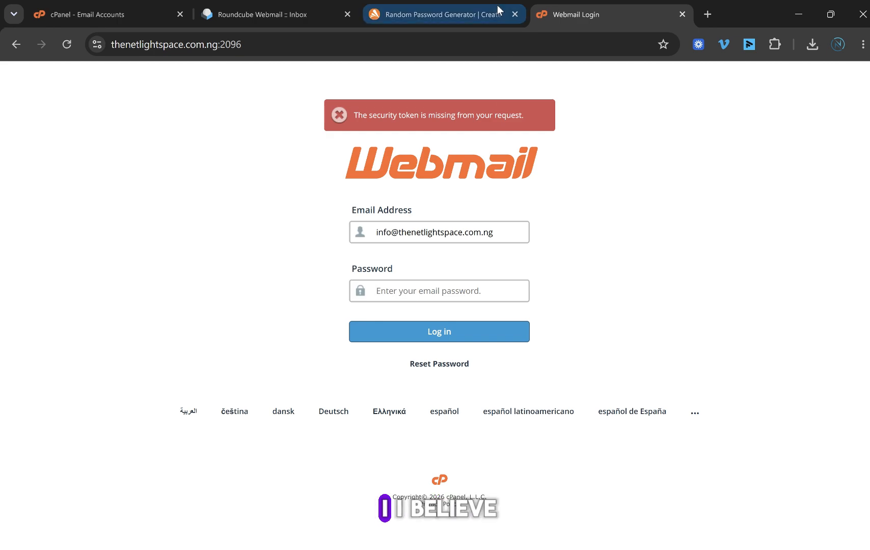
pyautogui.click(454, 5)
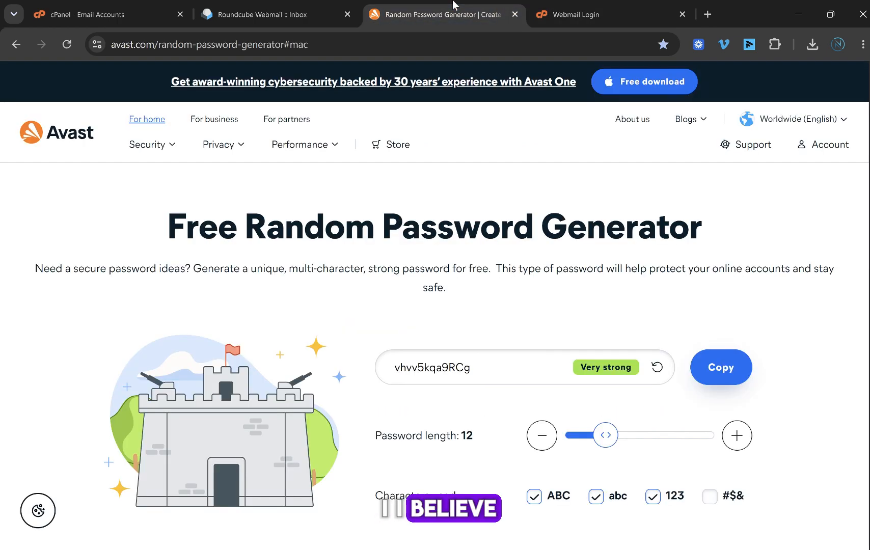
pyautogui.click(724, 370)
pyautogui.click(555, 12)
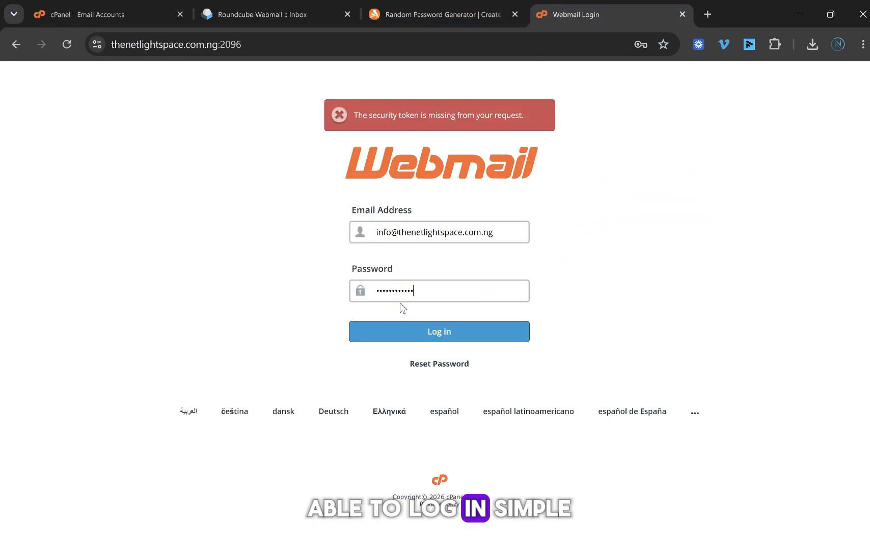
pyautogui.click(412, 331)
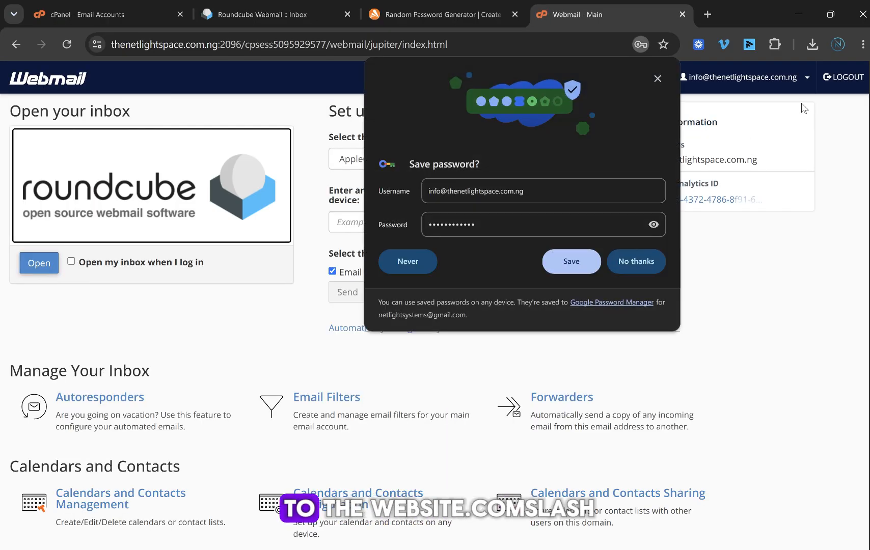
# Step: Dismiss the save-password bubble, have the inbox open at login, and open info@ in Roundcube
pyautogui.click(656, 77)
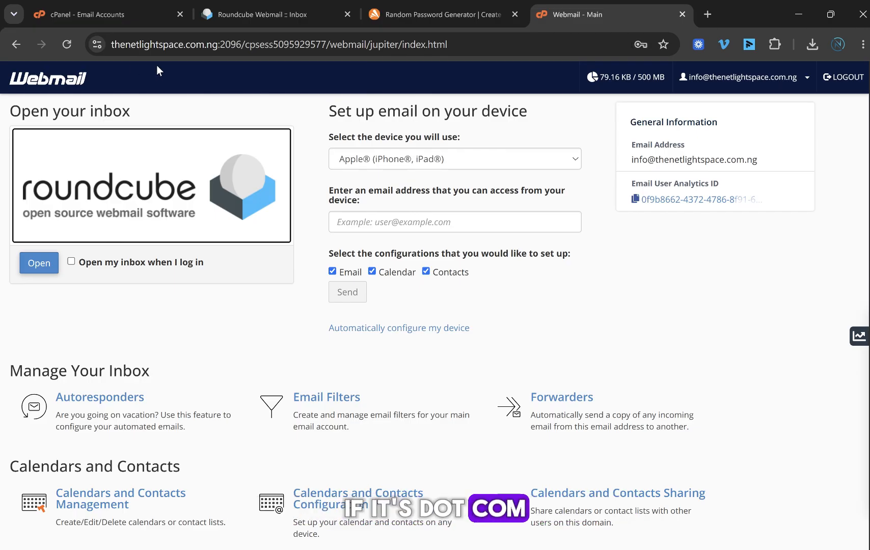
pyautogui.click(50, 265)
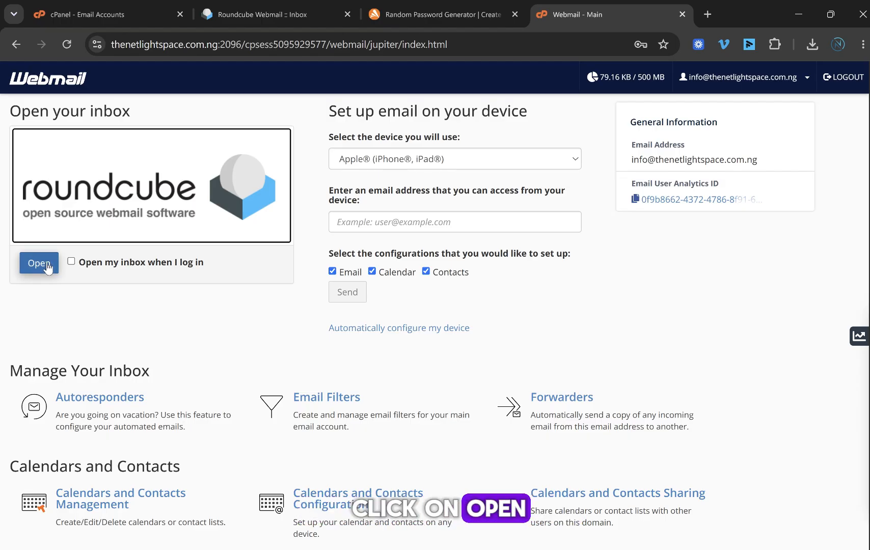
pyautogui.click(43, 265)
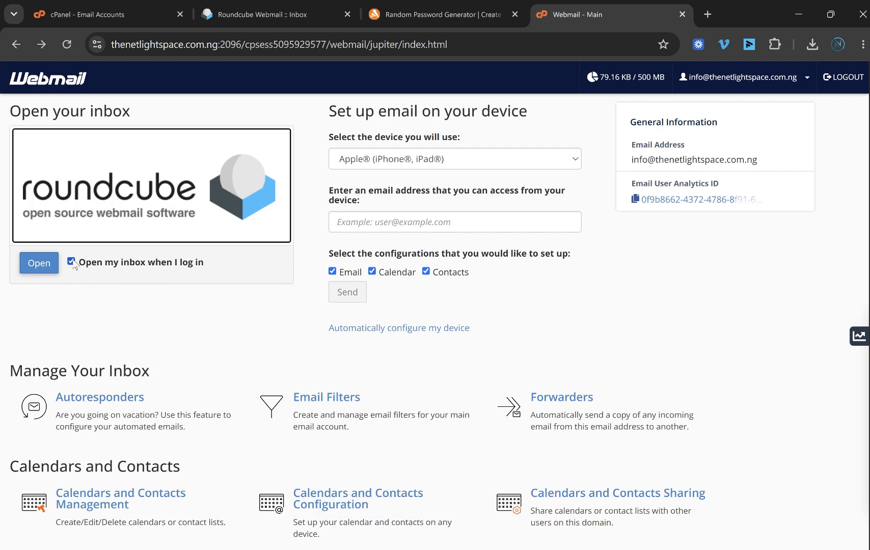
pyautogui.click(39, 263)
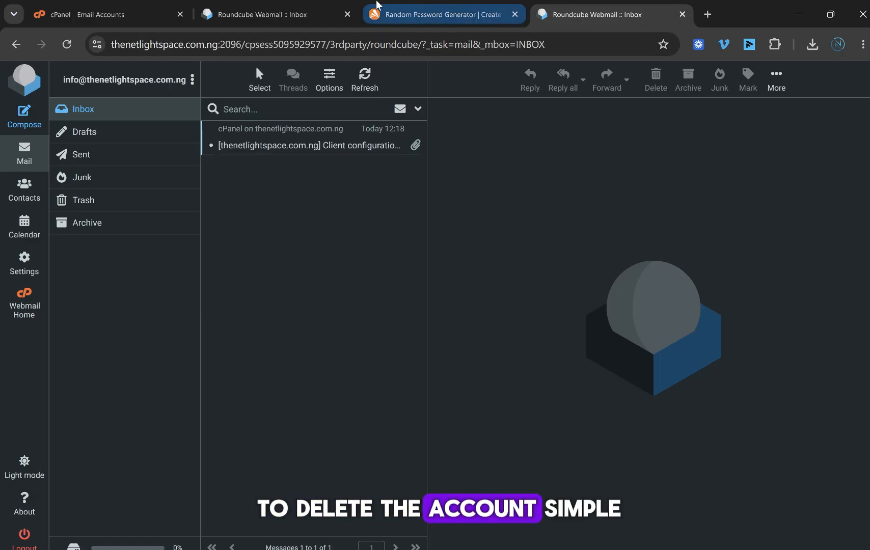
pyautogui.click(148, 6)
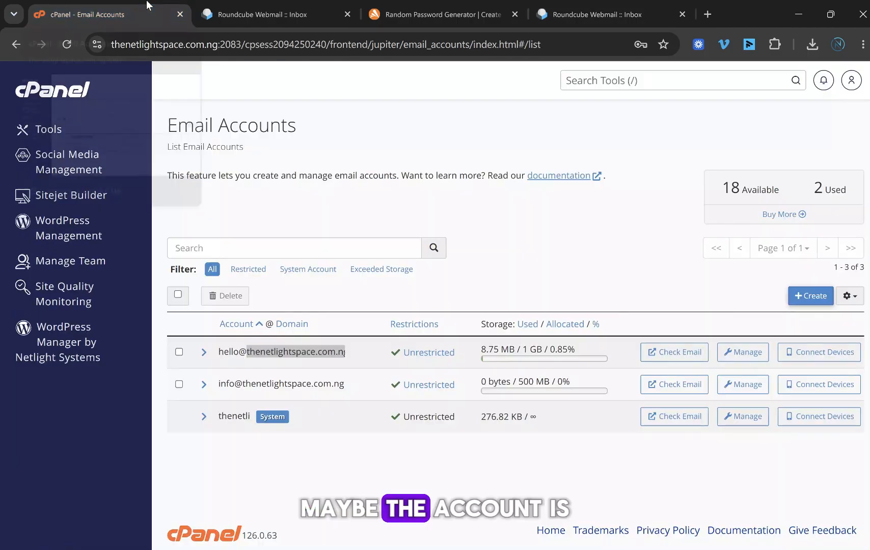
pyautogui.click(549, 270)
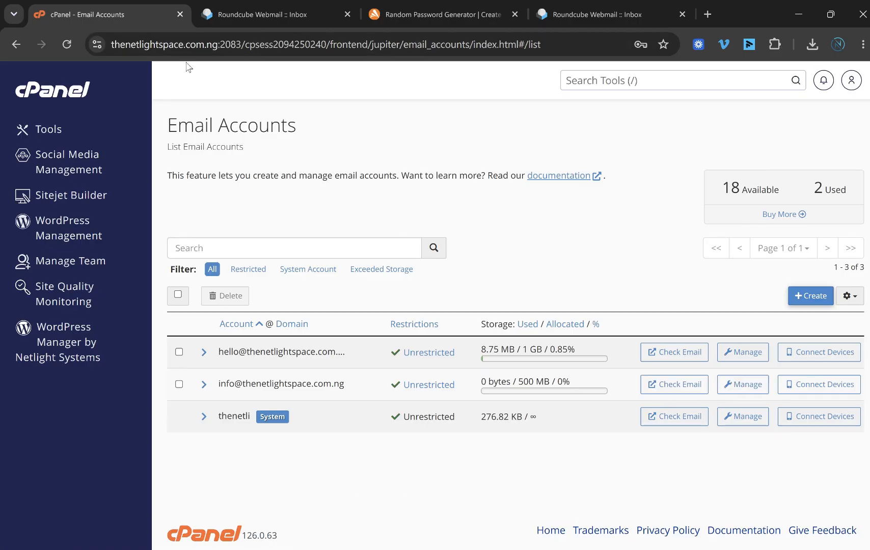
pyautogui.click(739, 386)
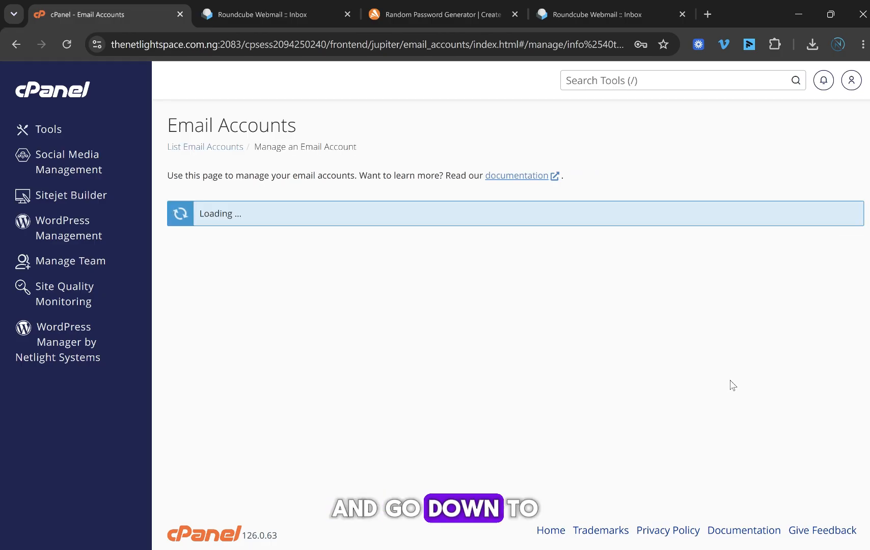
# Step: Look over the Security, Storage (500 MB), Restrictions and Delete sections of the account
pyautogui.scroll(-5, 535, 270)
pyautogui.scroll(5, 485, 249)
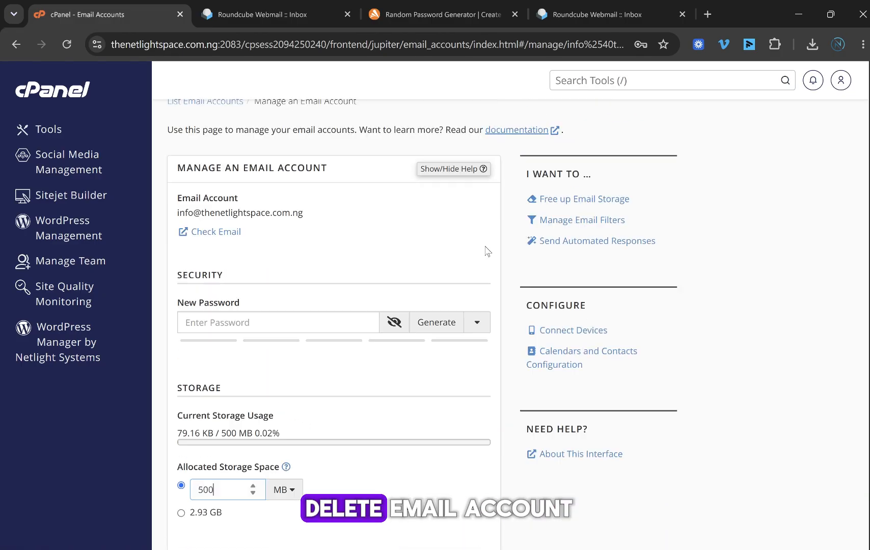
pyautogui.scroll(-2, 448, 259)
pyautogui.scroll(-8, 446, 259)
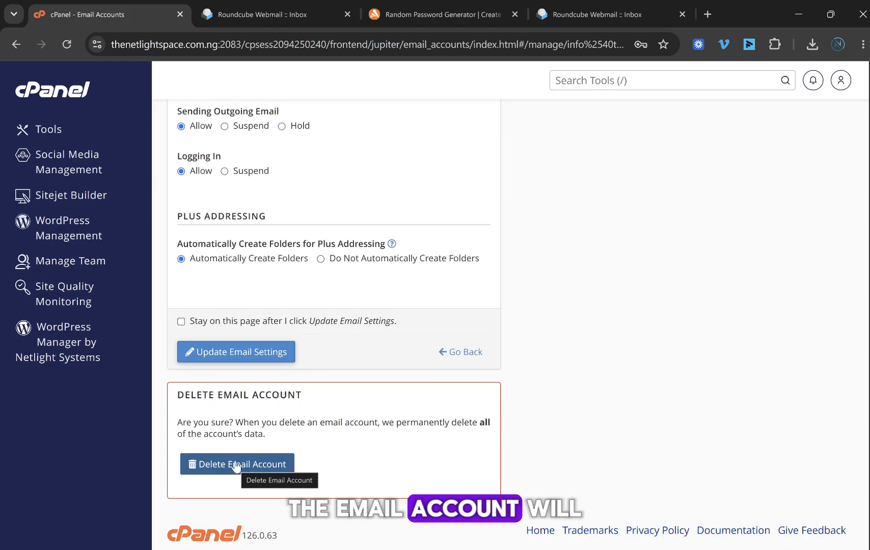
pyautogui.scroll(4, 361, 357)
pyautogui.scroll(-4, 364, 358)
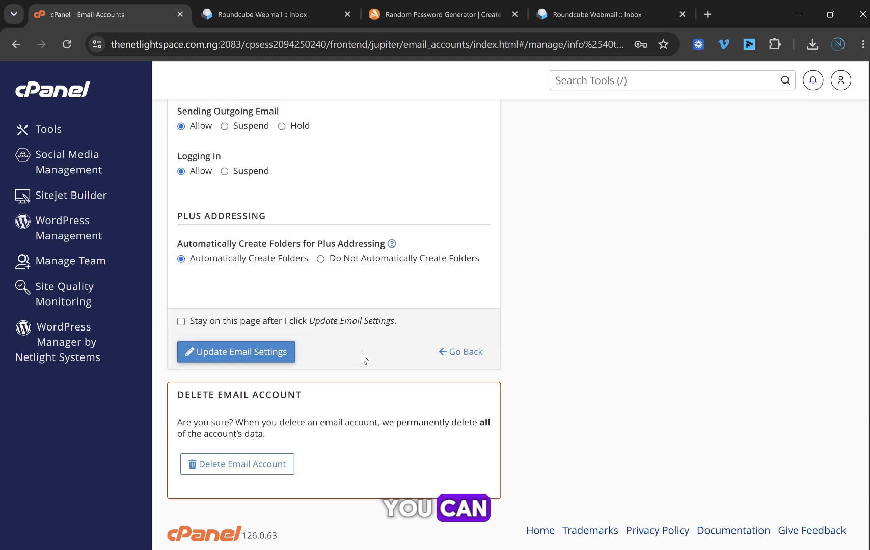
pyautogui.scroll(5, 347, 340)
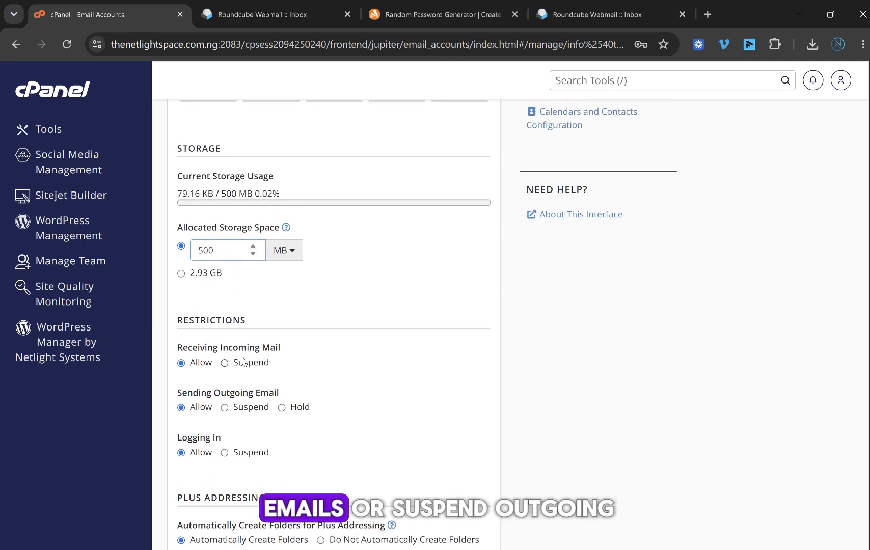
pyautogui.scroll(-3, 216, 352)
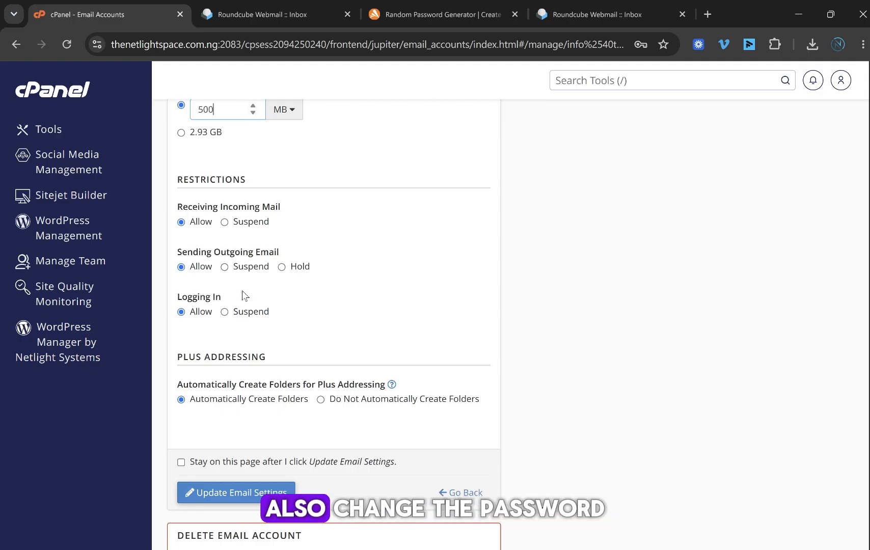
pyautogui.scroll(4, 320, 306)
pyautogui.scroll(4, 320, 305)
pyautogui.scroll(-4, 310, 311)
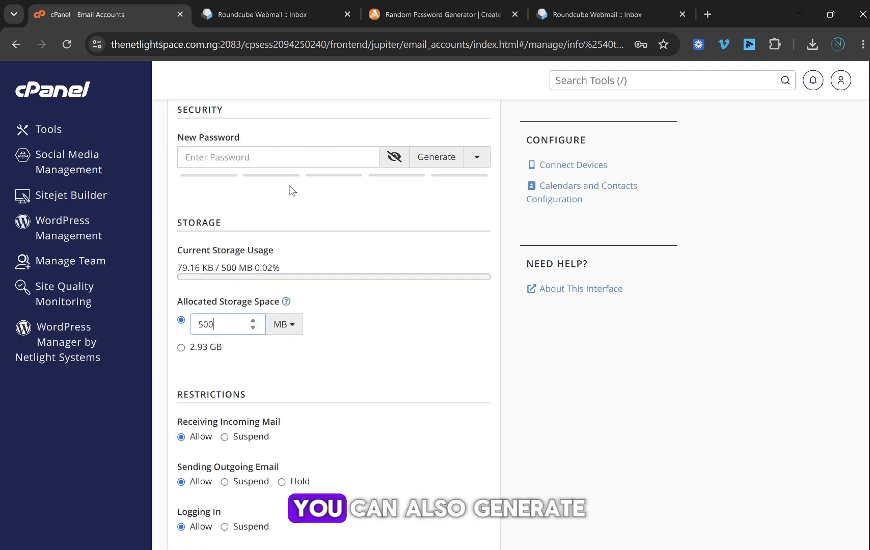
pyautogui.scroll(3, 291, 188)
# Step: Generate a random strong new password for the info@ account
pyautogui.click(353, 299)
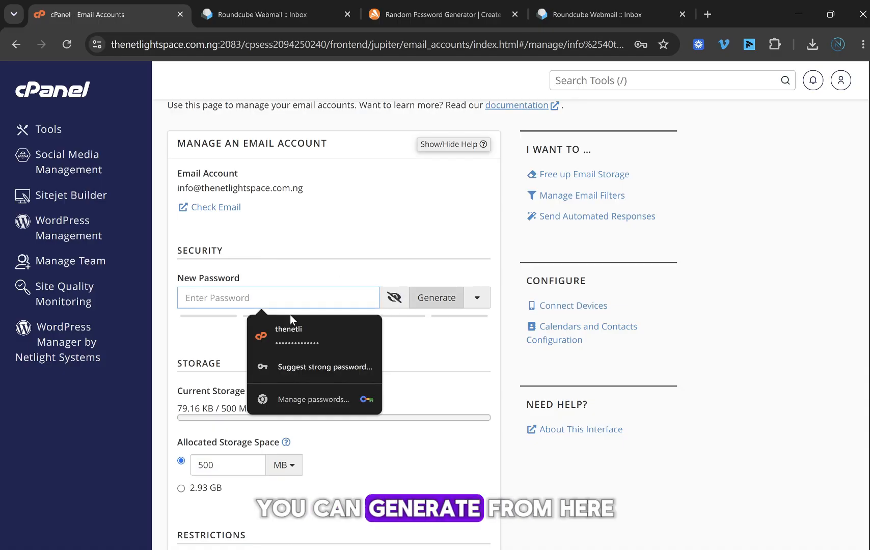
pyautogui.click(416, 308)
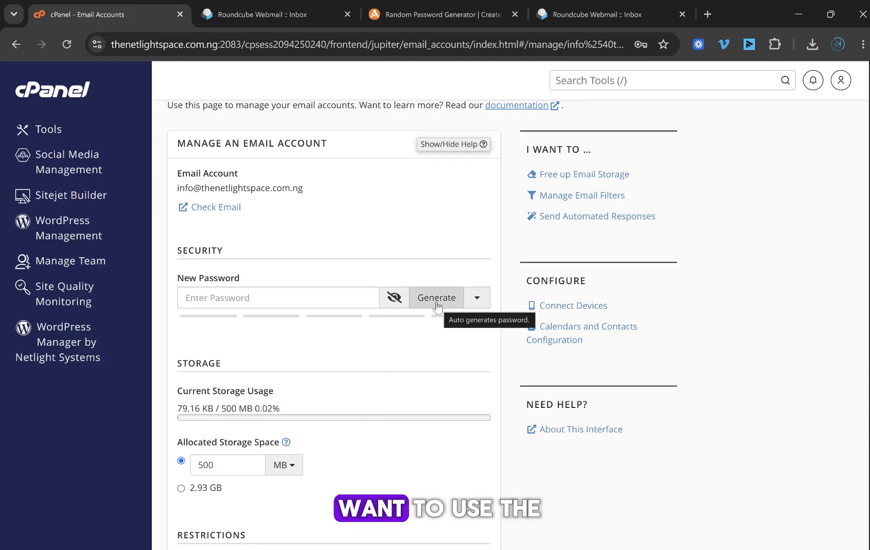
pyautogui.click(439, 298)
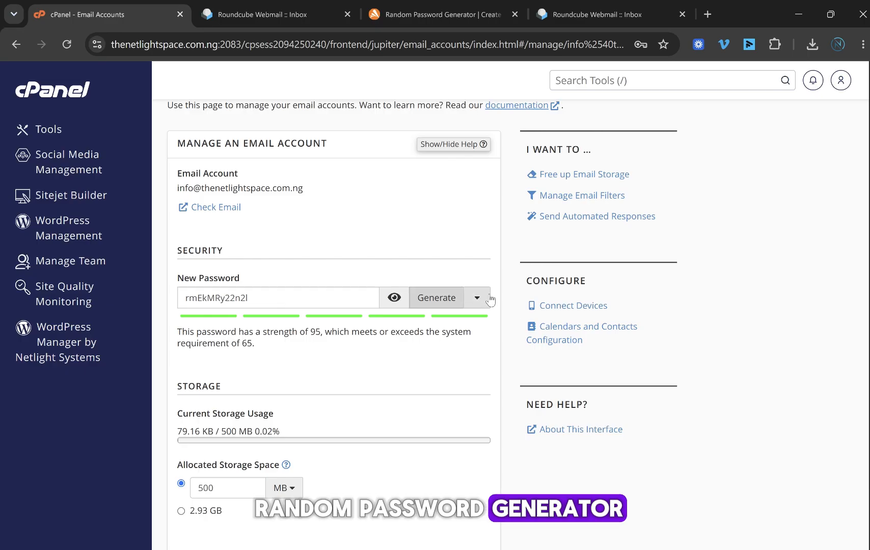
pyautogui.click(465, 3)
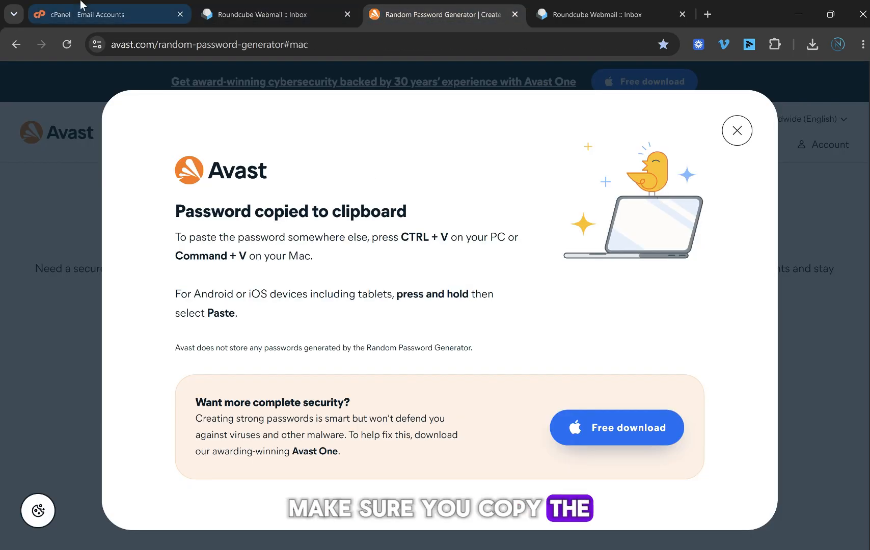
pyautogui.click(81, 4)
# Step: Select the new password and review the page: strength 100, with receiving, sending and login allowed
pyautogui.scroll(1, 382, 311)
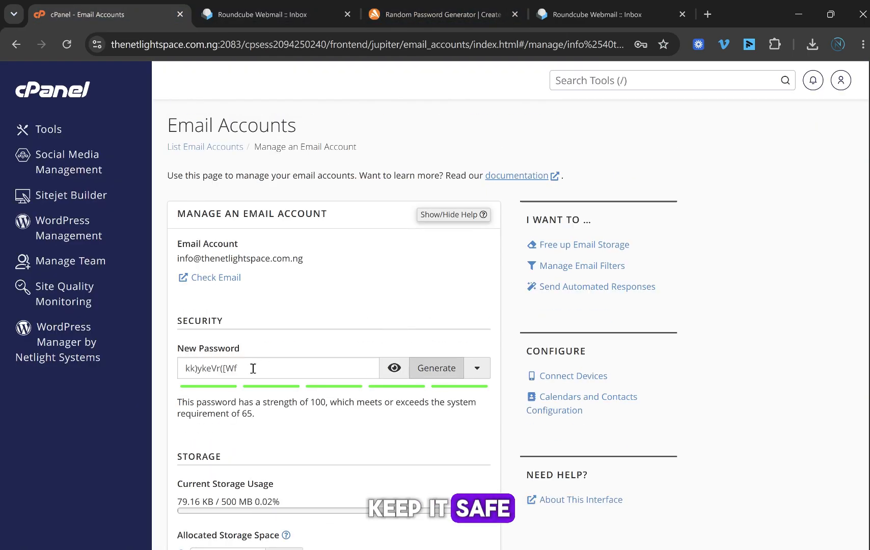
pyautogui.moveTo(252, 368); pyautogui.dragTo(179, 369)
pyautogui.rightClick(228, 370)
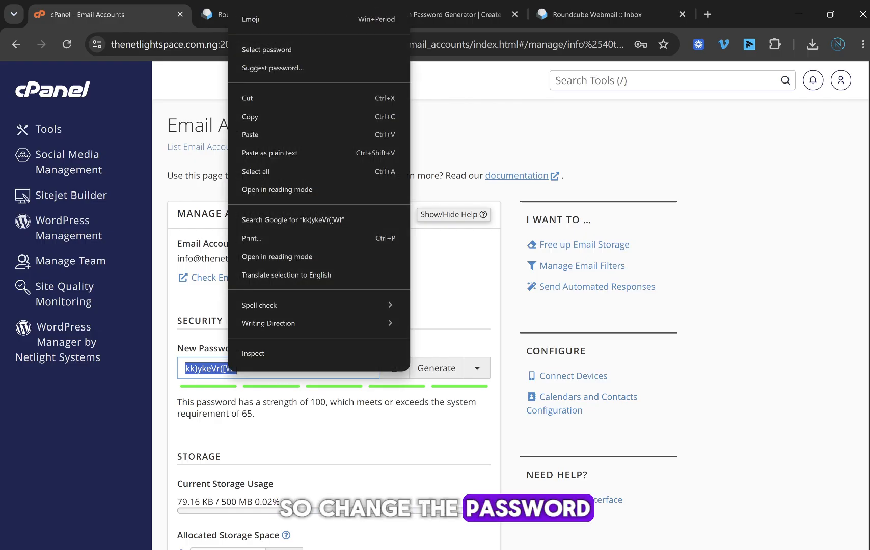
pyautogui.click(802, 301)
pyautogui.scroll(-3, 637, 304)
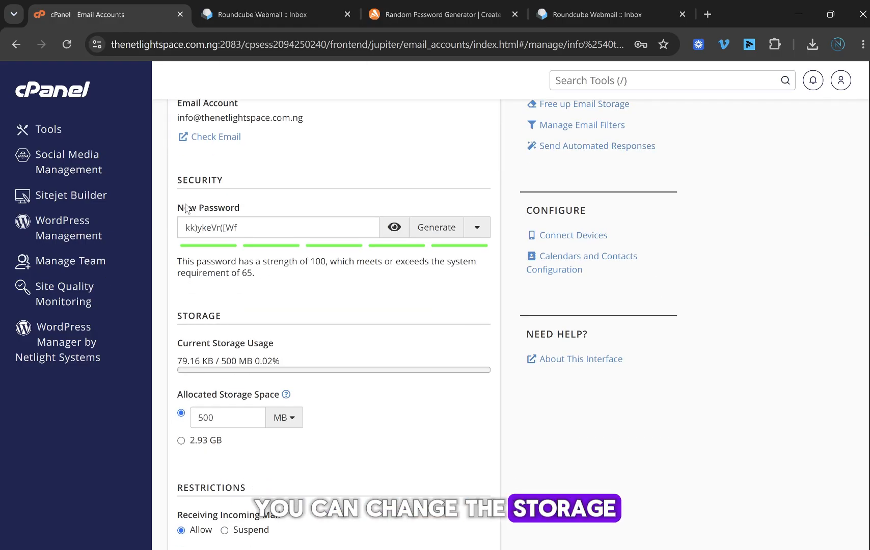
pyautogui.scroll(-3, 318, 261)
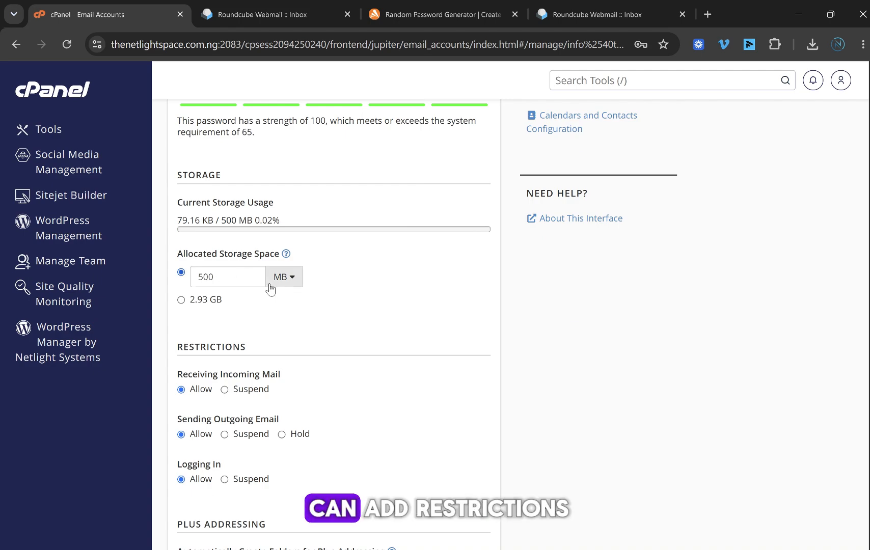
pyautogui.scroll(-4, 497, 257)
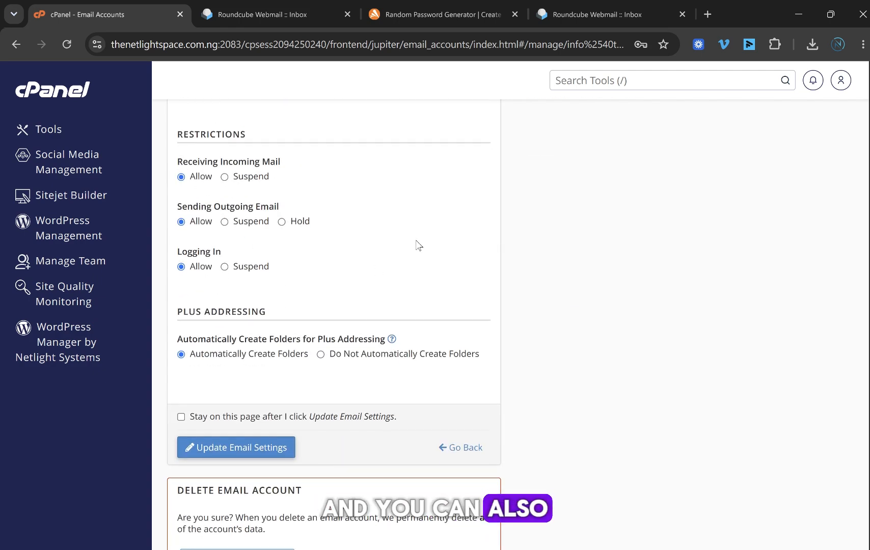
pyautogui.scroll(-1, 414, 245)
pyautogui.scroll(-1, 365, 387)
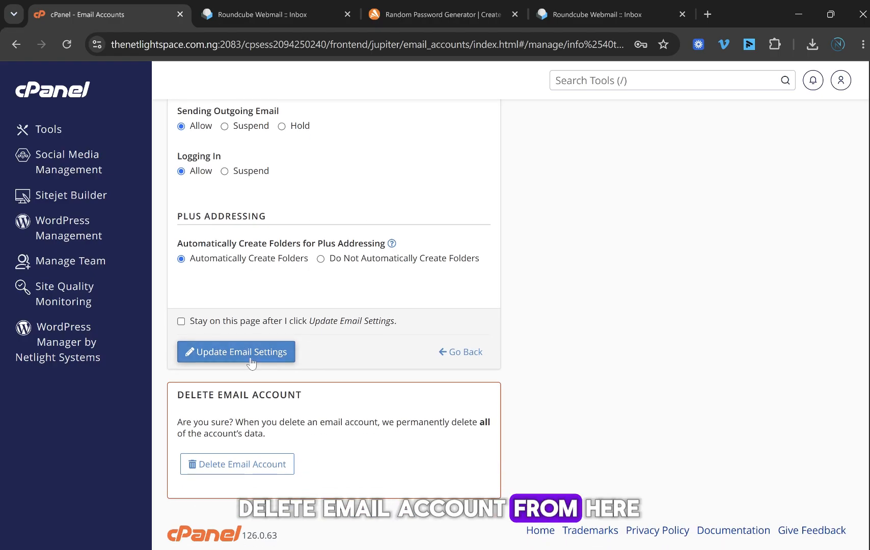
pyautogui.scroll(10, 304, 367)
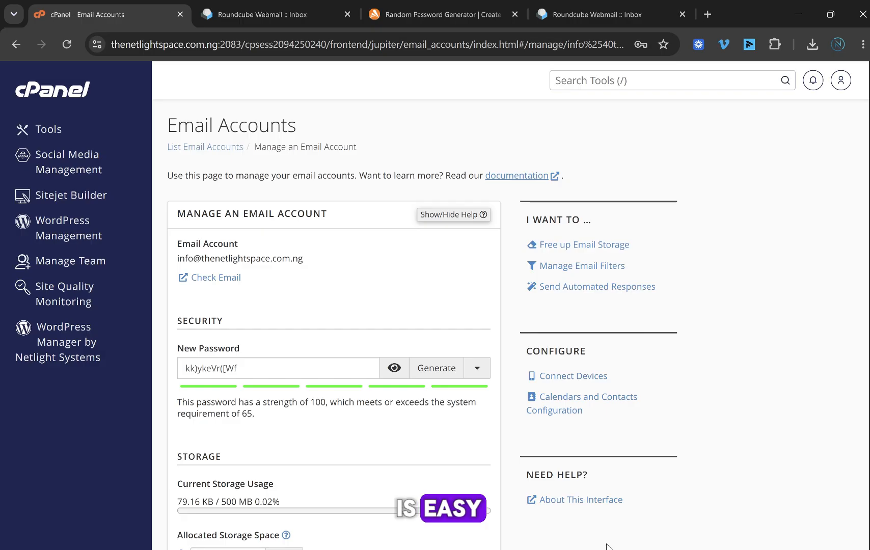
pyautogui.scroll(-1, 532, 526)
pyautogui.scroll(1, 472, 275)
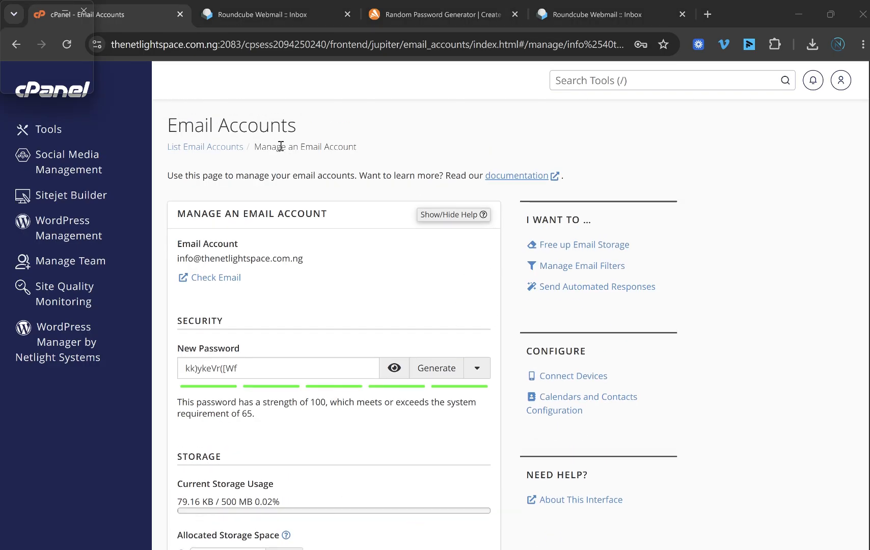
# Step: Reopen Manage for info@ and generate a fresh random password
pyautogui.click(229, 146)
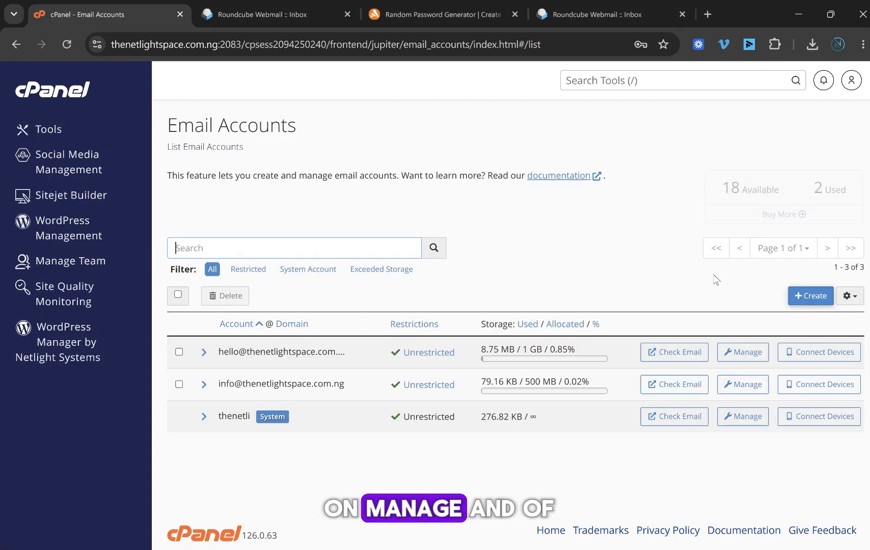
pyautogui.click(747, 387)
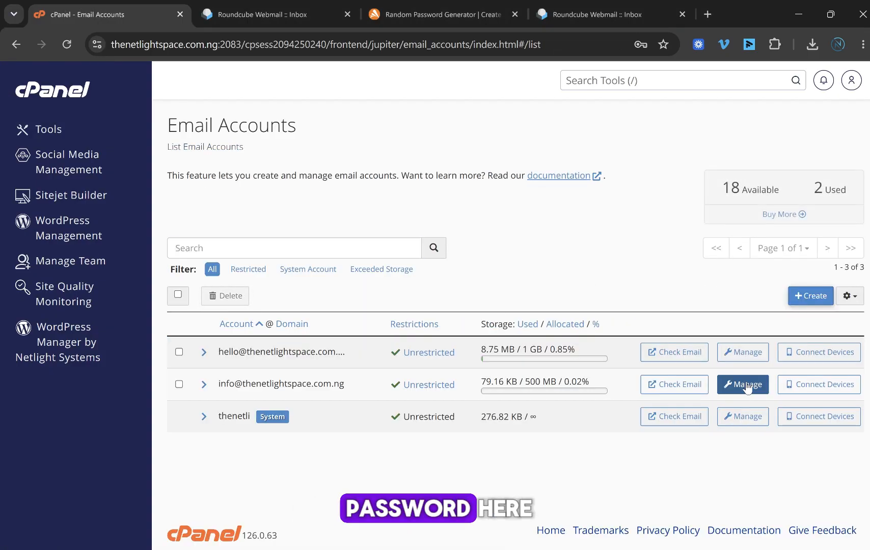
pyautogui.scroll(-3, 330, 242)
pyautogui.scroll(2, 273, 227)
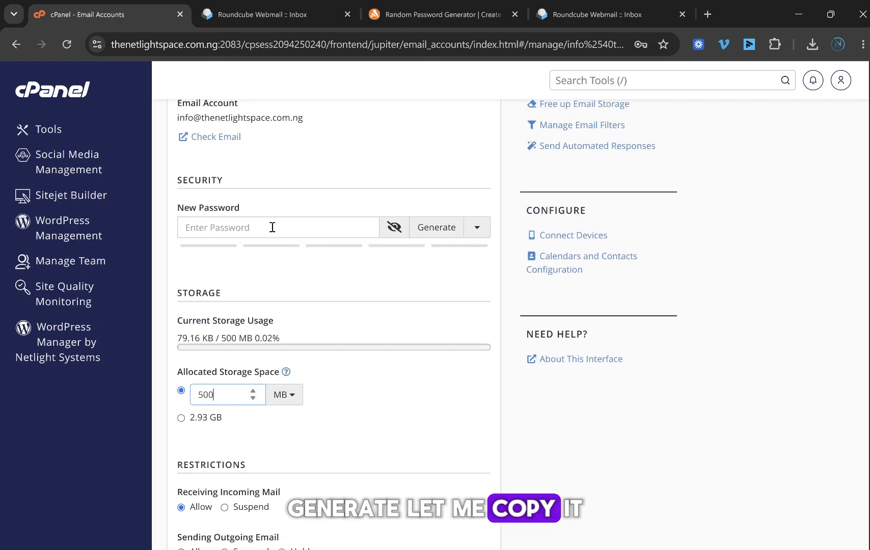
pyautogui.click(427, 227)
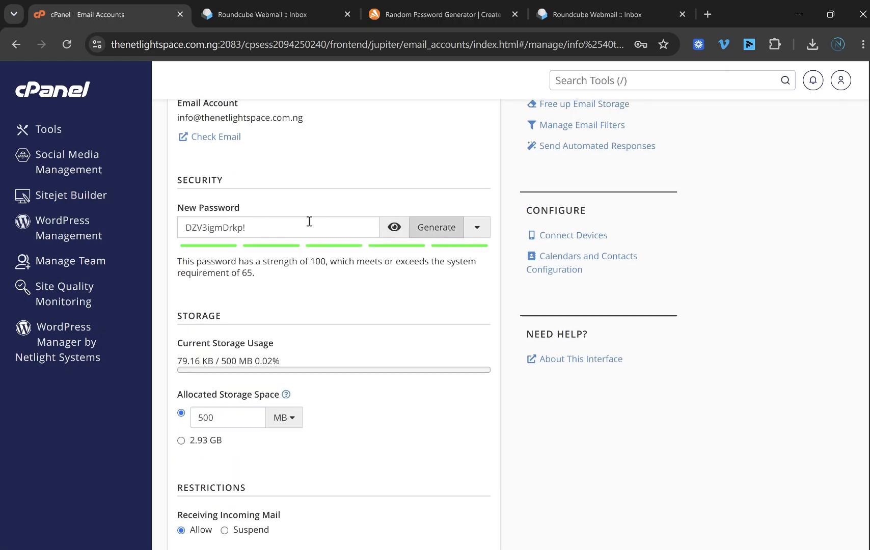
# Step: Copy the generated password, save with Update Email Settings, and check the webmail tab
pyautogui.tripleClick(307, 221)
pyautogui.rightClick(237, 227)
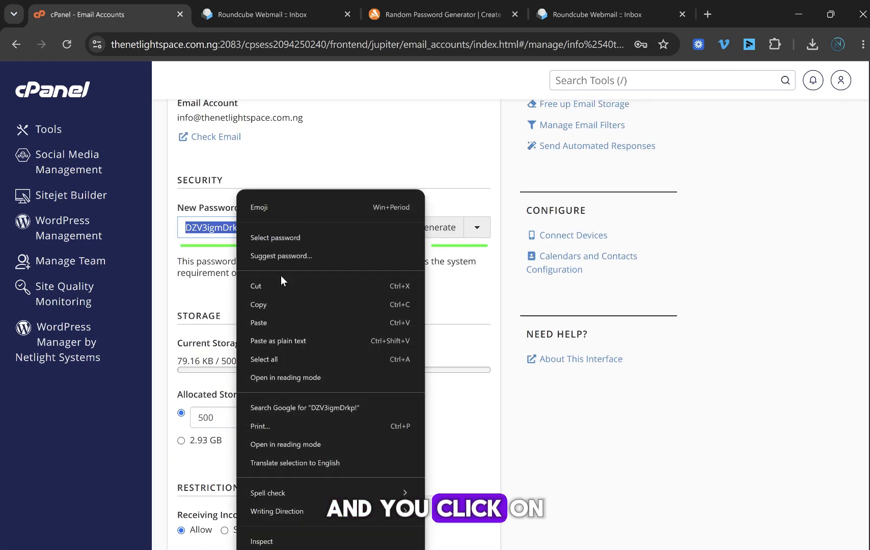
pyautogui.click(278, 298)
pyautogui.click(455, 276)
pyautogui.scroll(-3, 265, 295)
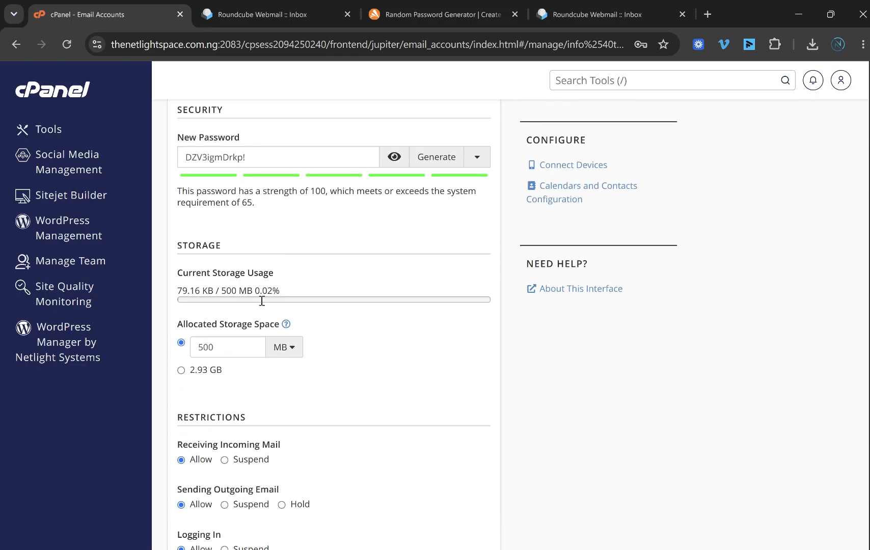
pyautogui.scroll(5, 282, 265)
pyautogui.scroll(1, 301, 254)
pyautogui.scroll(-10, 310, 255)
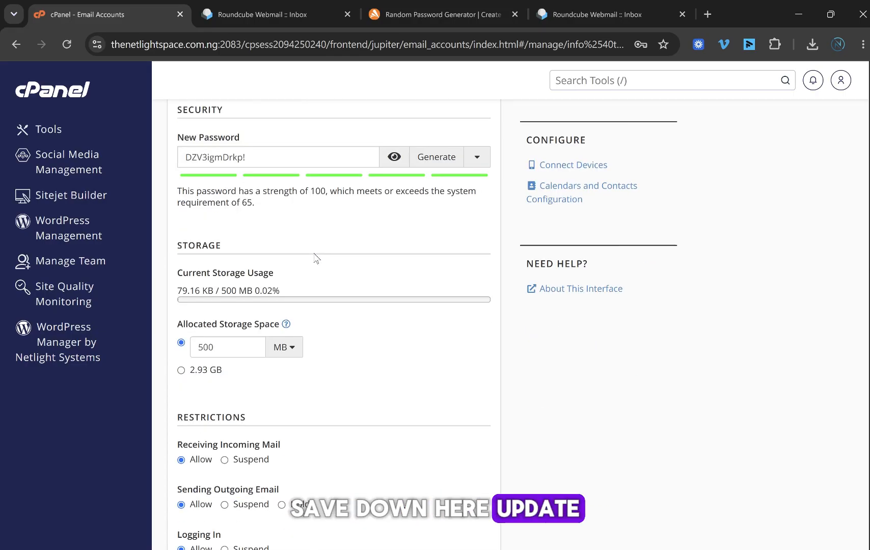
pyautogui.click(229, 350)
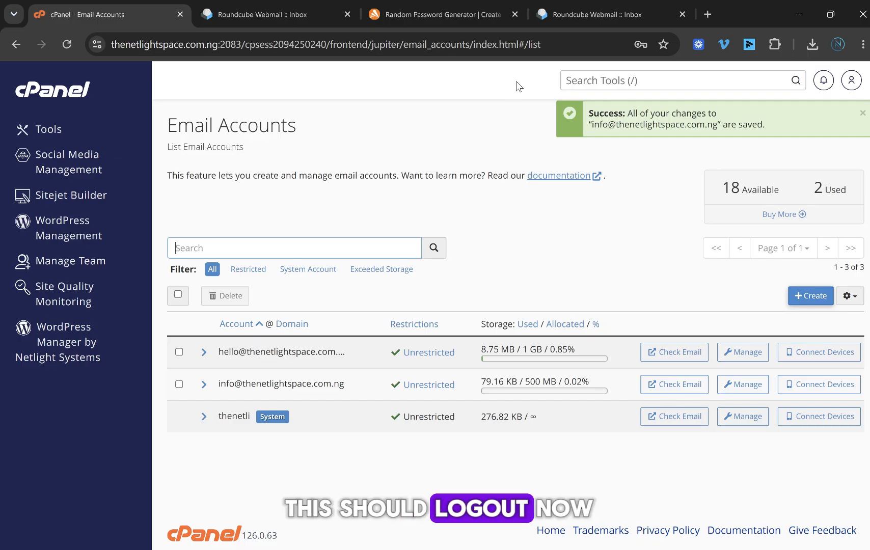
pyautogui.click(625, 4)
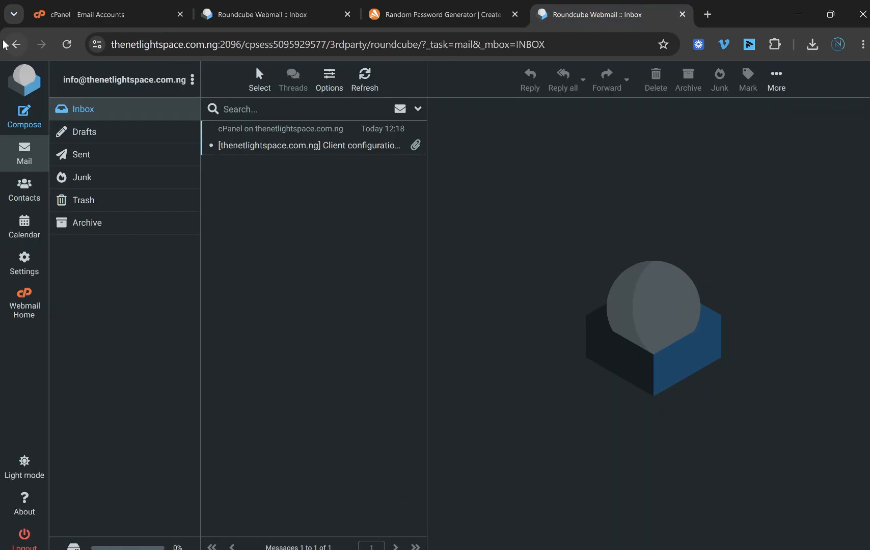
pyautogui.click(101, 14)
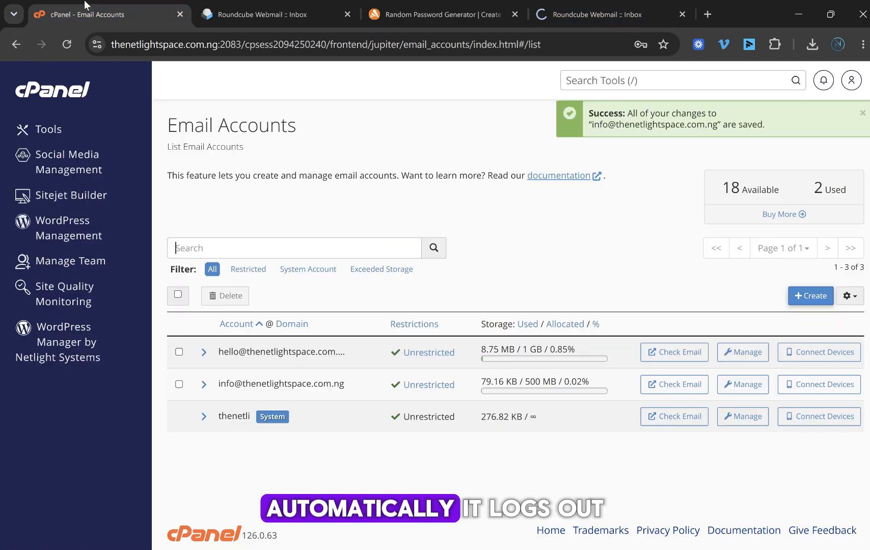
# Step: Load the domain's /webmail login page in the webmail tab
pyautogui.click(621, 5)
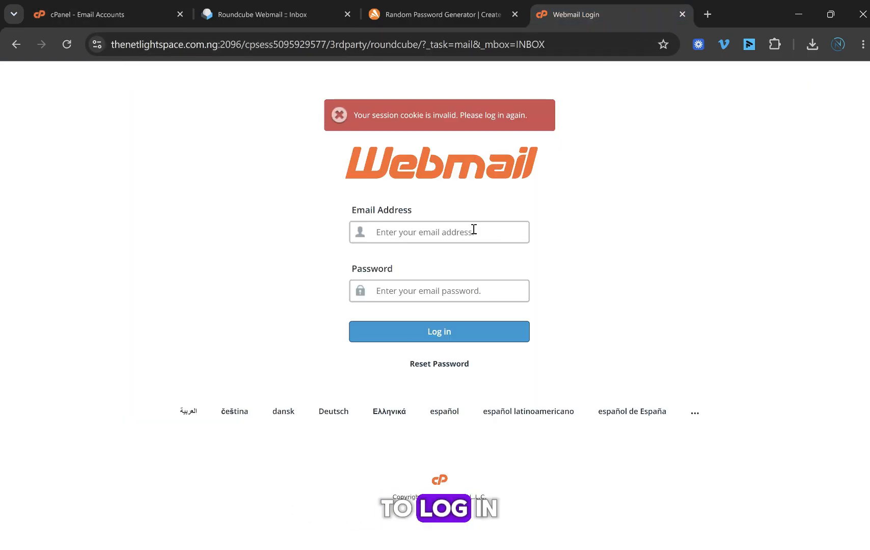
pyautogui.click(143, 6)
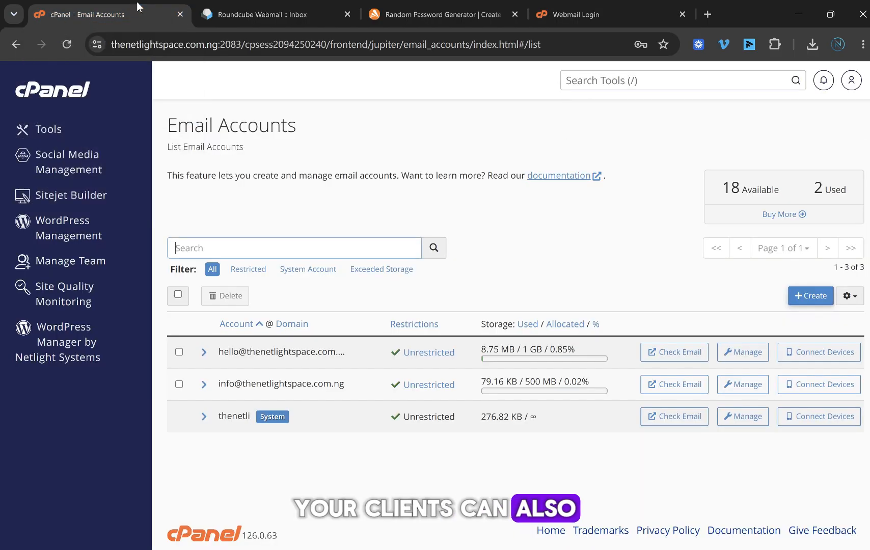
pyautogui.click(579, 6)
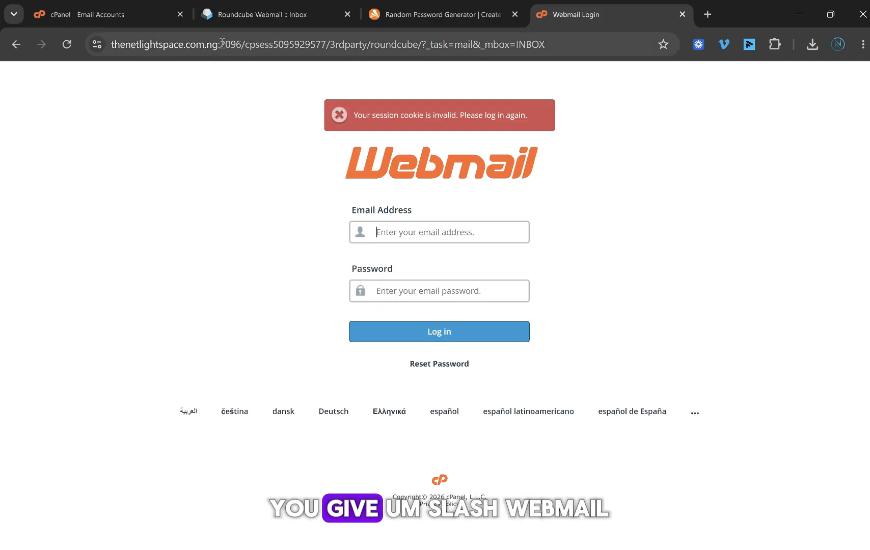
pyautogui.moveTo(219, 44); pyautogui.dragTo(617, 47)
pyautogui.press('BackSpace')
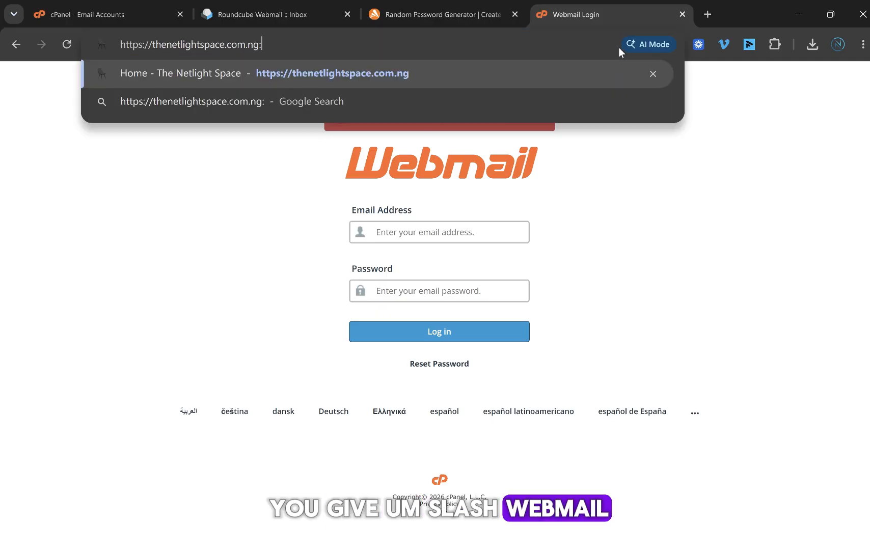
pyautogui.write('/webma')
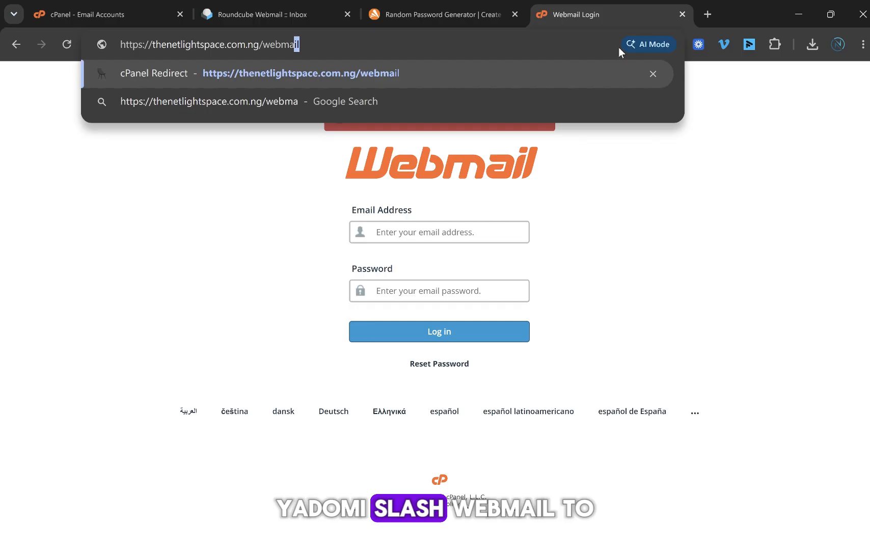
pyautogui.press('Return')
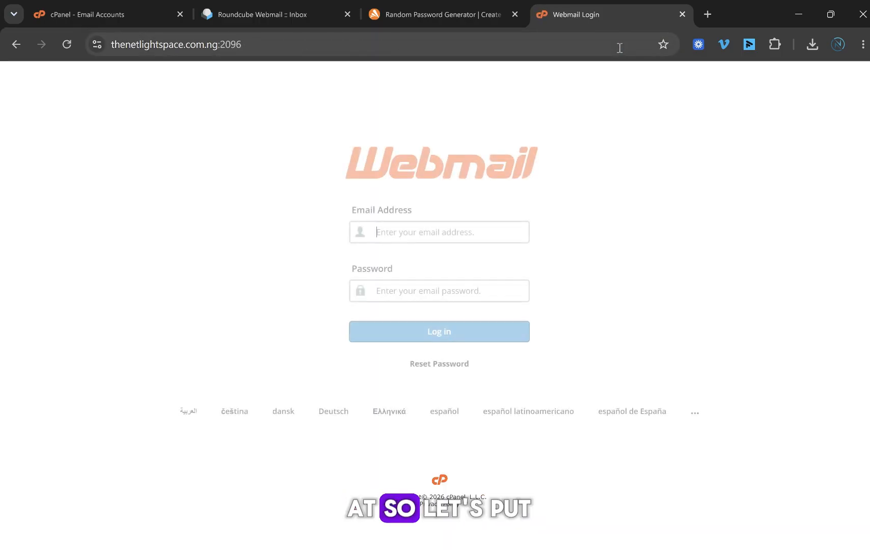
# Step: Sign in as info@ with the newly changed password pasted in
pyautogui.write('info')
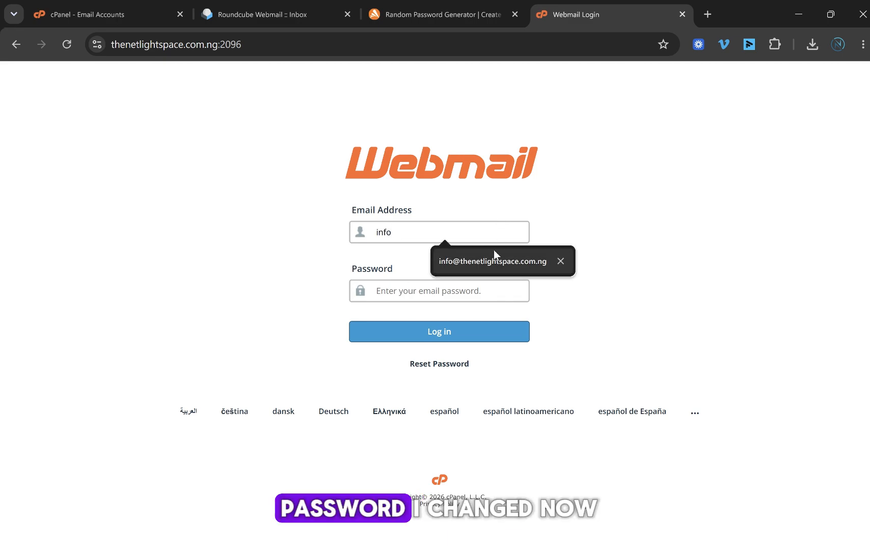
pyautogui.click(440, 269)
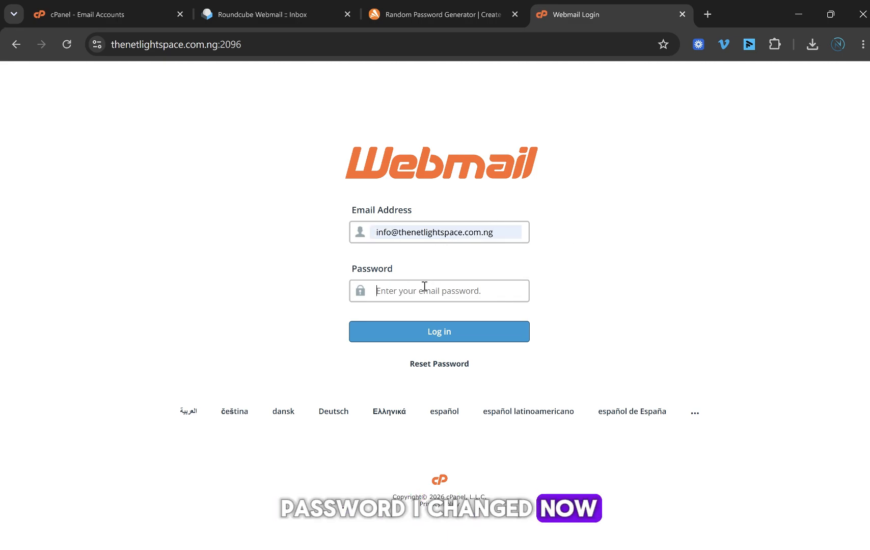
pyautogui.click(423, 287)
pyautogui.hotkey('ctrl', 'v')
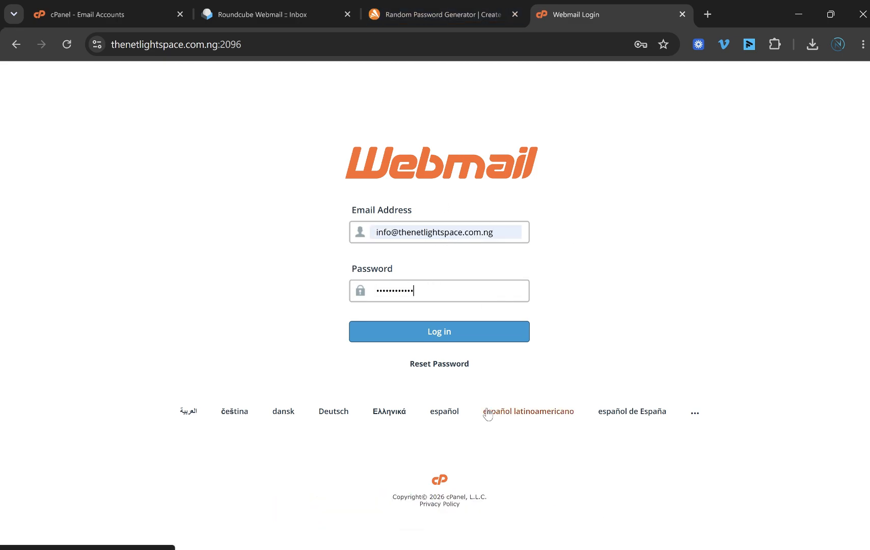
pyautogui.click(431, 340)
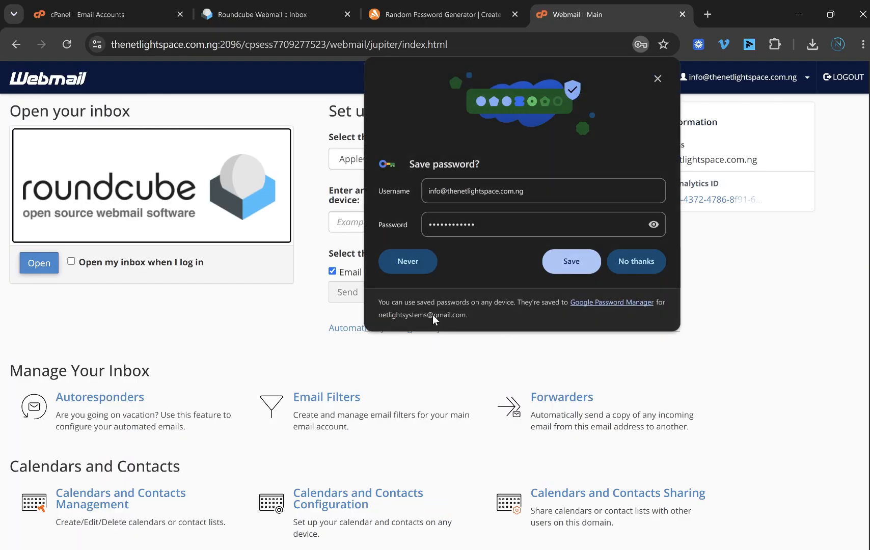
# Step: Close the save-password prompt, glance at the Roundcube inbox message, and go back to Webmail Home
pyautogui.click(657, 79)
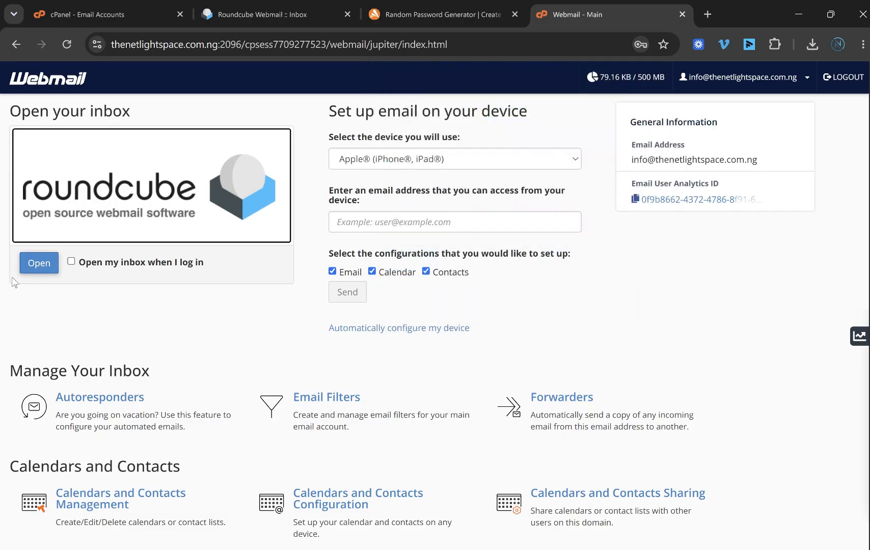
pyautogui.scroll(-2, 351, 282)
pyautogui.scroll(2, 351, 281)
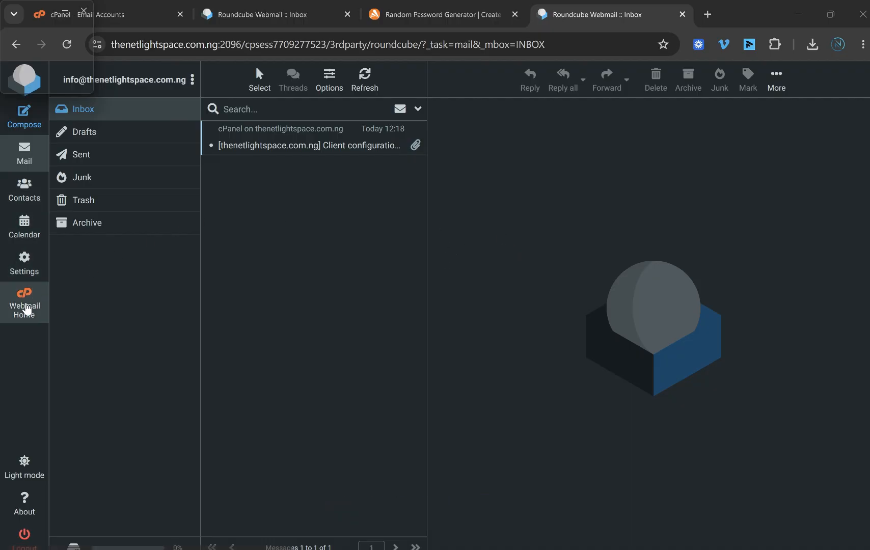
pyautogui.click(27, 309)
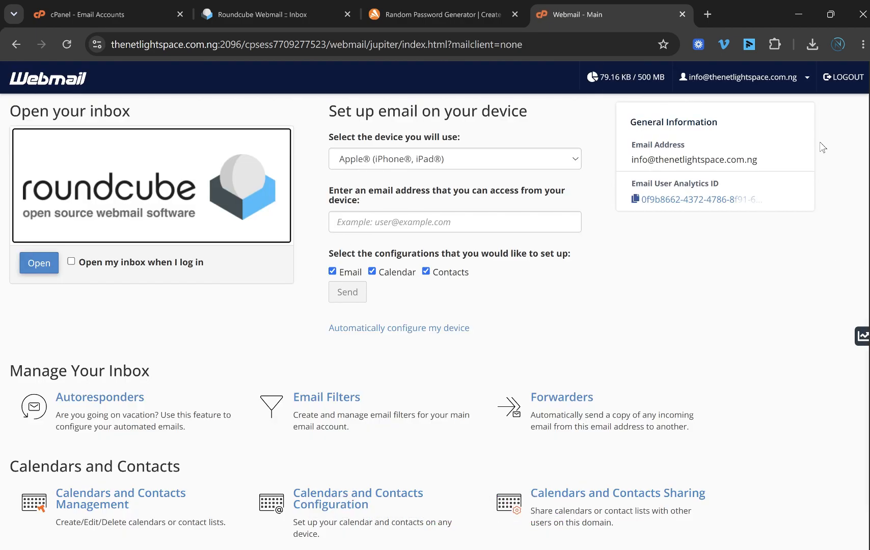
# Step: Under Password & Security, save a generated Very Strong (100/100) password for the info account
pyautogui.click(798, 86)
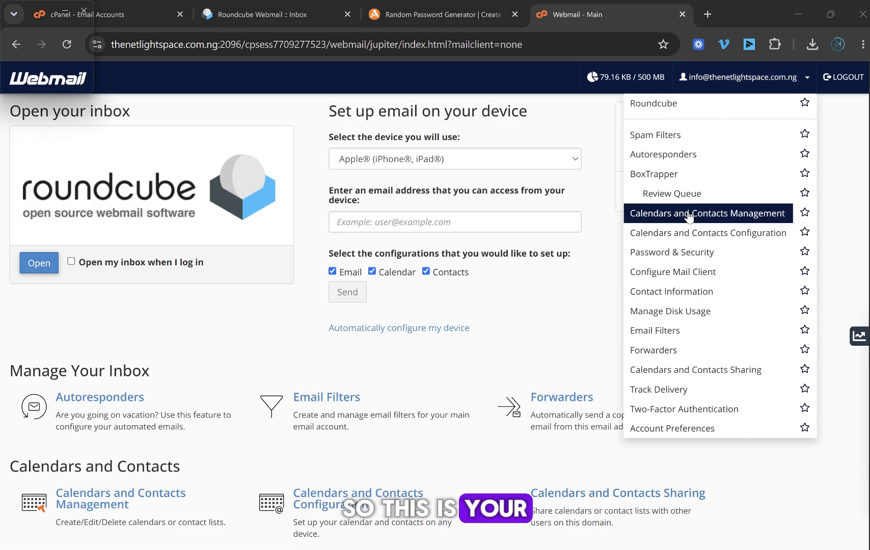
pyautogui.click(685, 252)
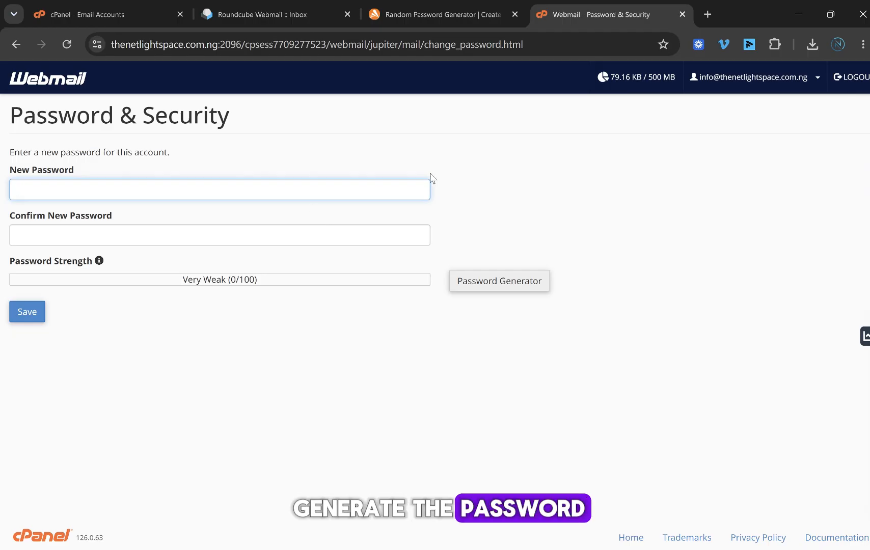
pyautogui.click(464, 287)
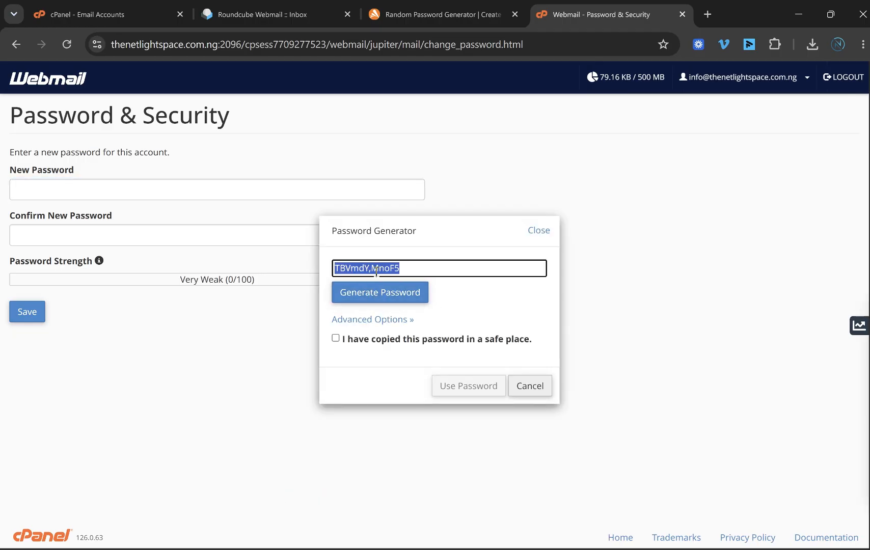
pyautogui.click(379, 292)
pyautogui.click(379, 291)
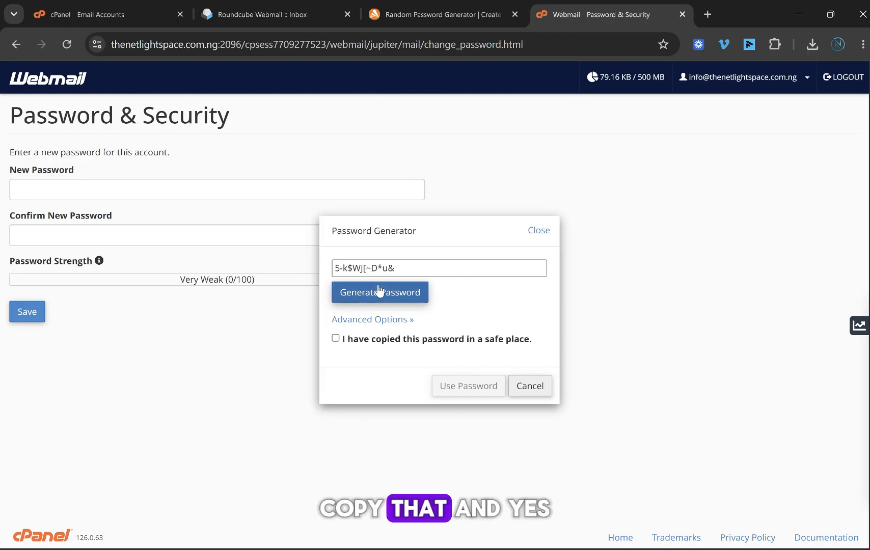
pyautogui.tripleClick(377, 267)
pyautogui.click(457, 295)
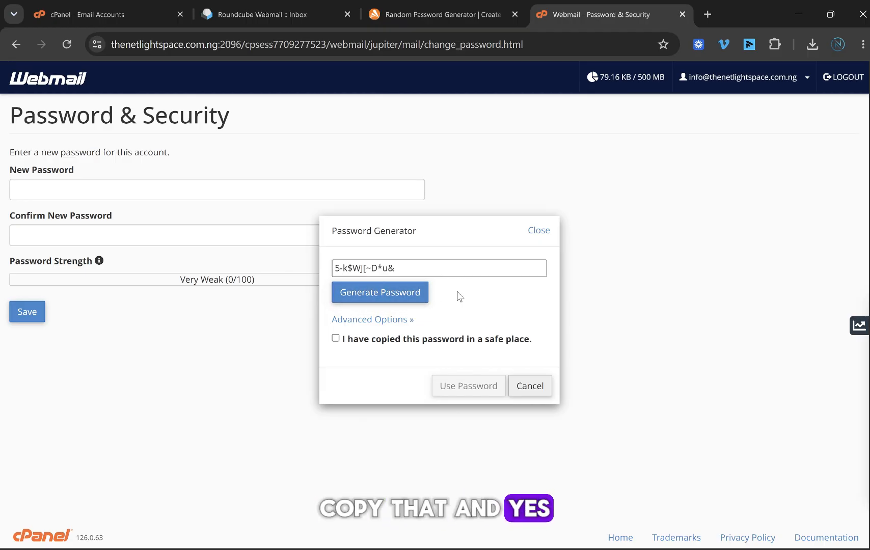
pyautogui.click(430, 338)
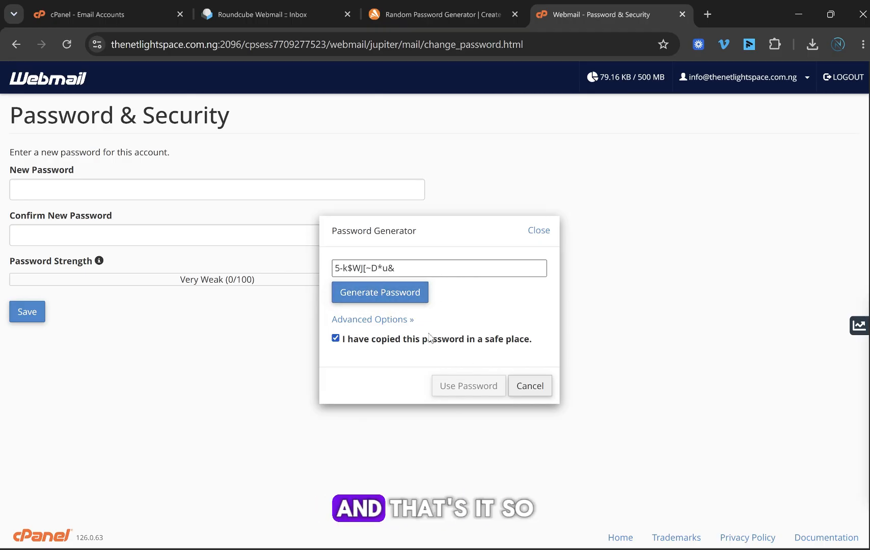
pyautogui.click(451, 386)
pyautogui.click(27, 314)
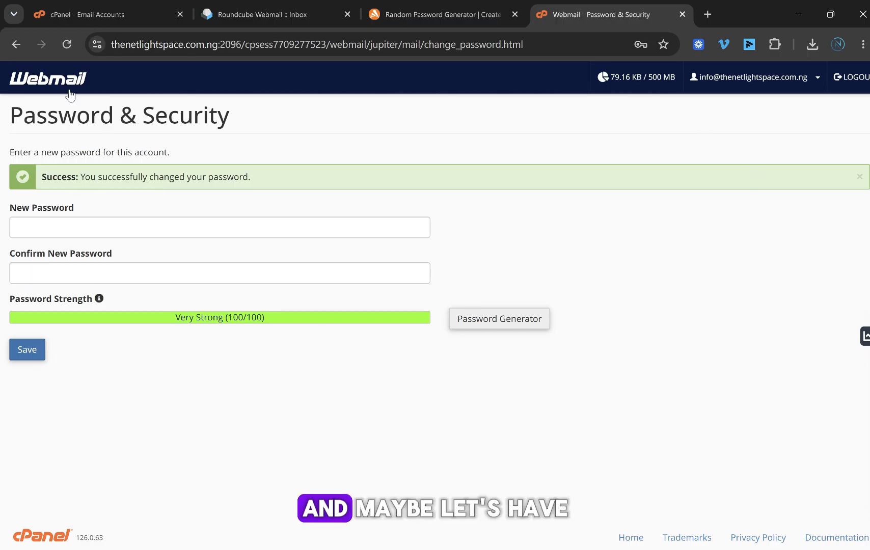
# Step: Reopen the info inbox in Roundcube from Webmail Home and select the URL path after the domain
pyautogui.click(51, 77)
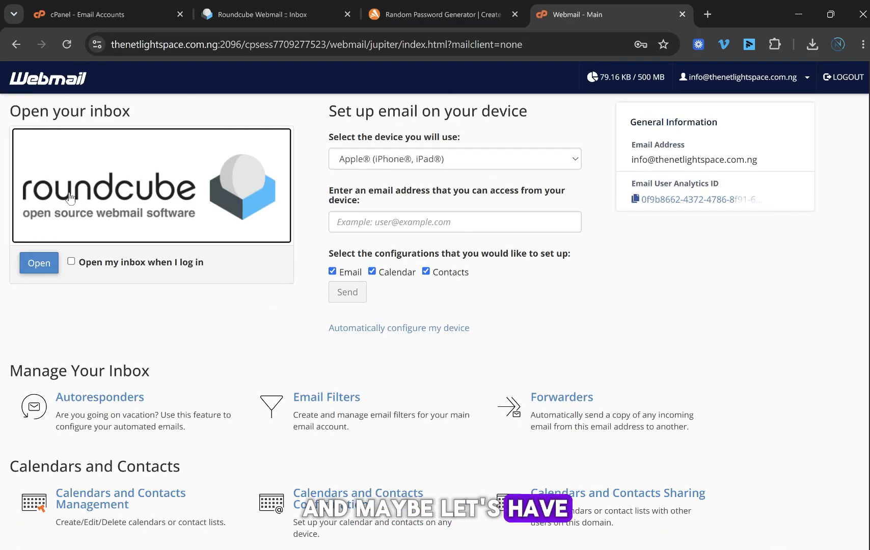
pyautogui.click(72, 261)
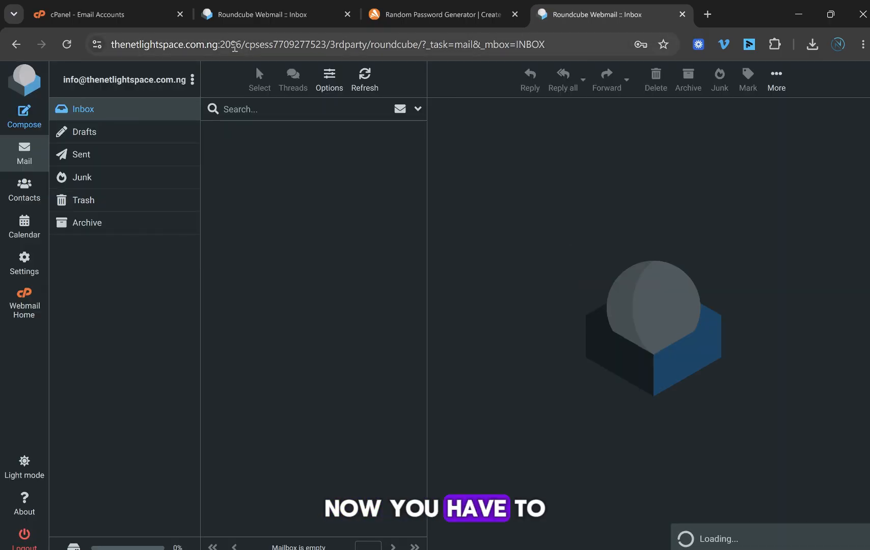
pyautogui.moveTo(216, 46); pyautogui.dragTo(545, 45)
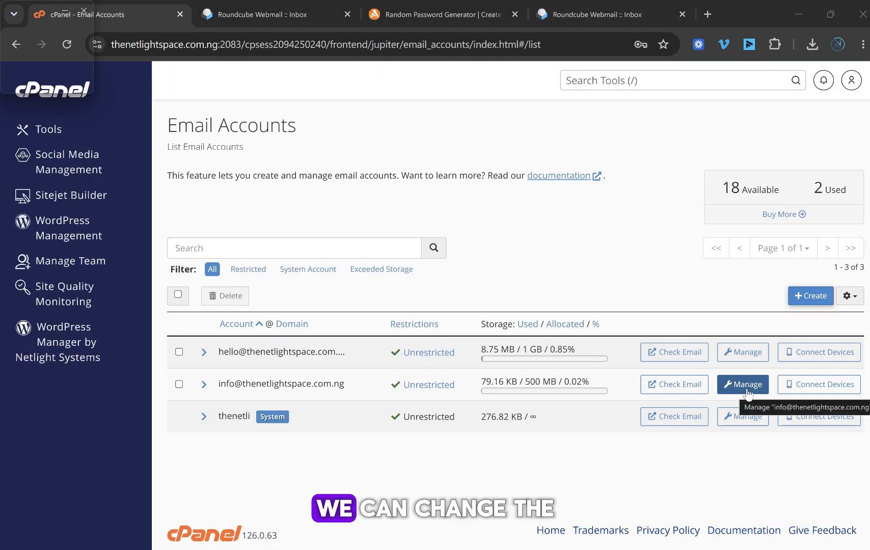
# Step: Open the info account's Manage page, look it over, and return to the accounts list
pyautogui.click(747, 393)
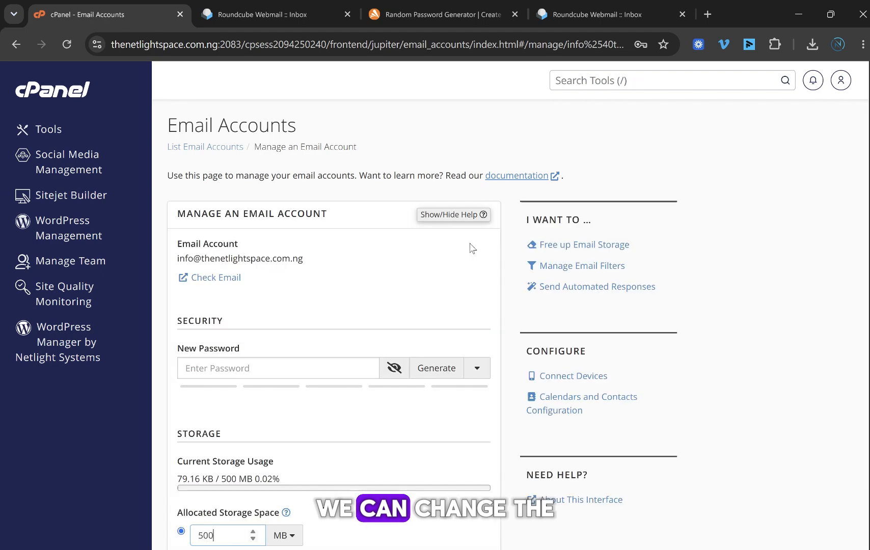
pyautogui.scroll(-5, 478, 244)
pyautogui.scroll(3, 326, 248)
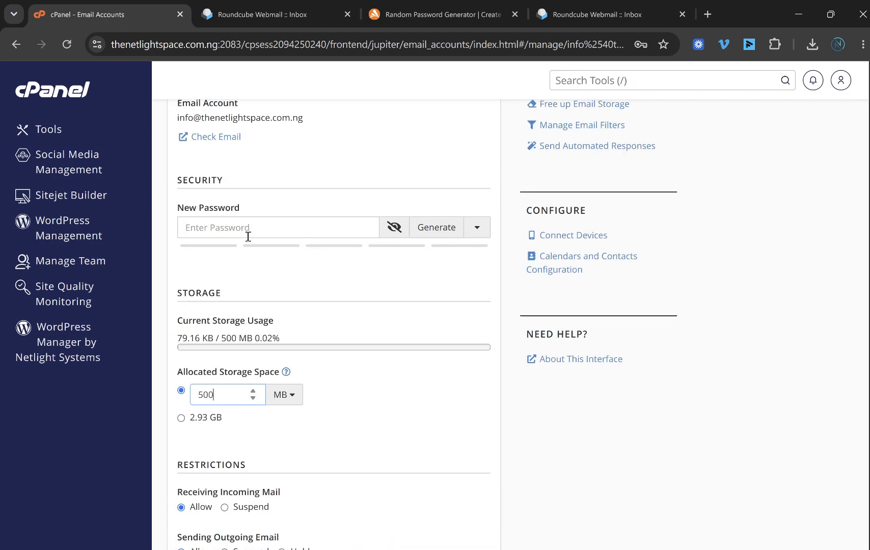
pyautogui.scroll(-3, 260, 235)
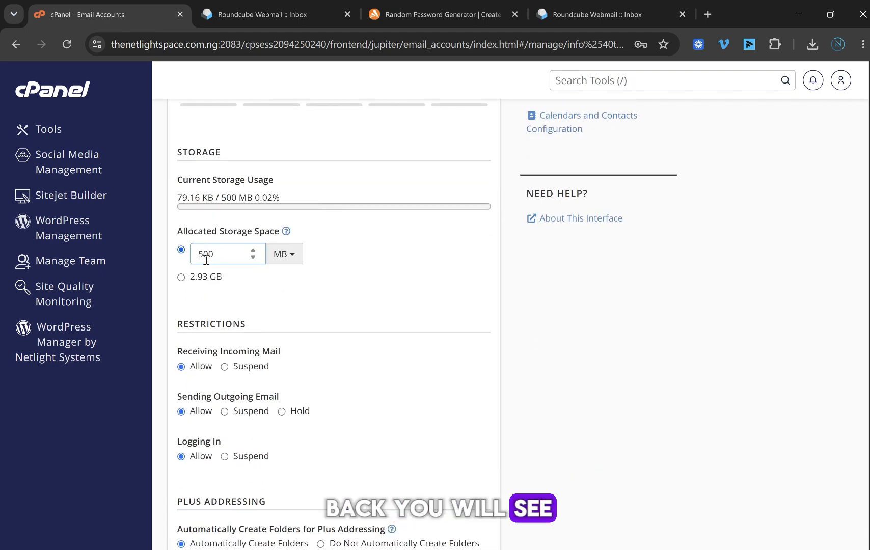
pyautogui.click(20, 49)
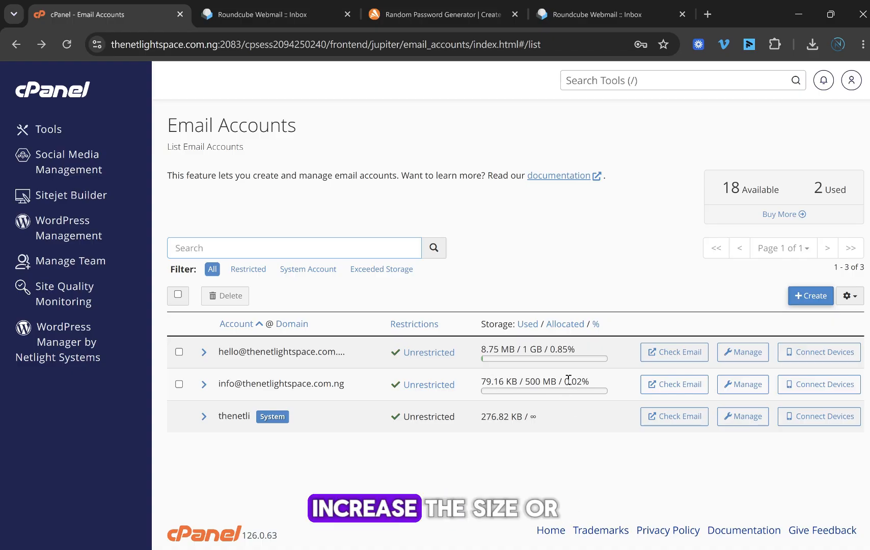
# Step: Under Restrictions, set receiving incoming mail, sending outgoing email and logging in to Suspend
pyautogui.click(742, 384)
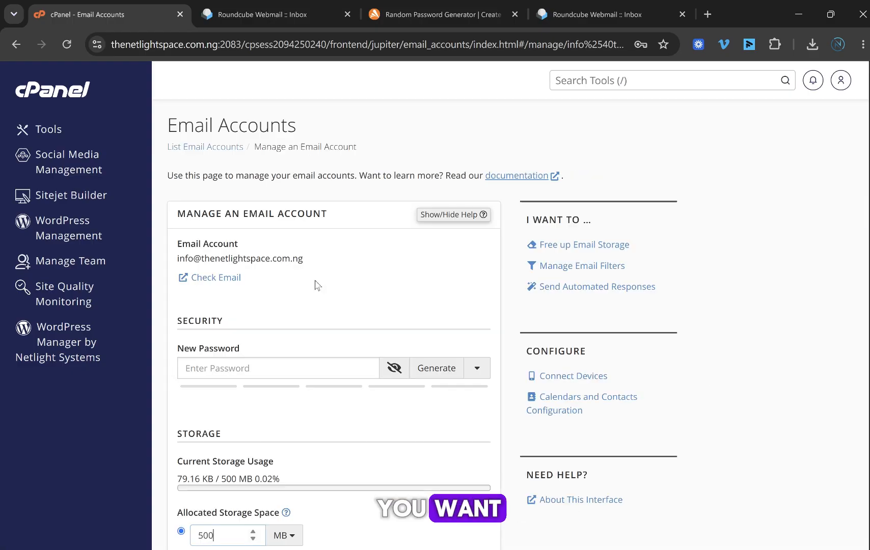
pyautogui.scroll(-5, 305, 301)
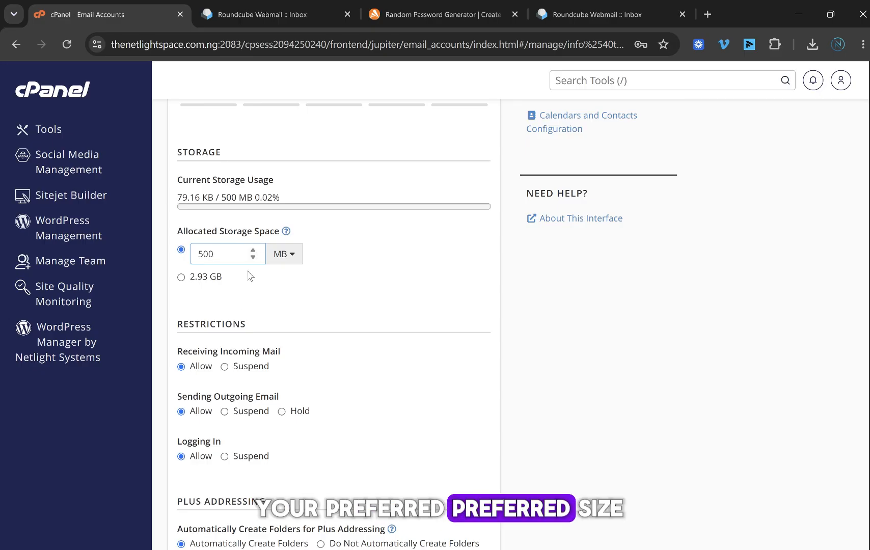
pyautogui.scroll(-1, 241, 248)
pyautogui.scroll(-1, 244, 185)
pyautogui.scroll(1, 219, 131)
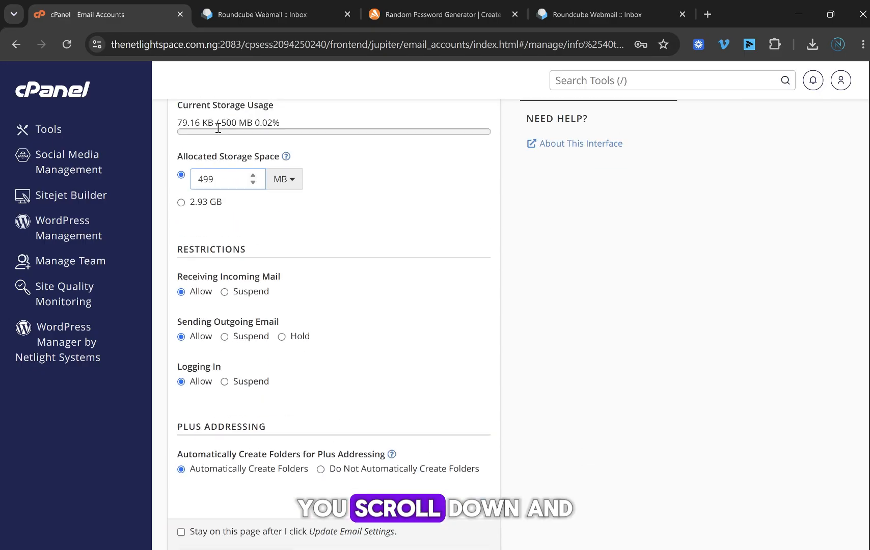
pyautogui.scroll(3, 211, 180)
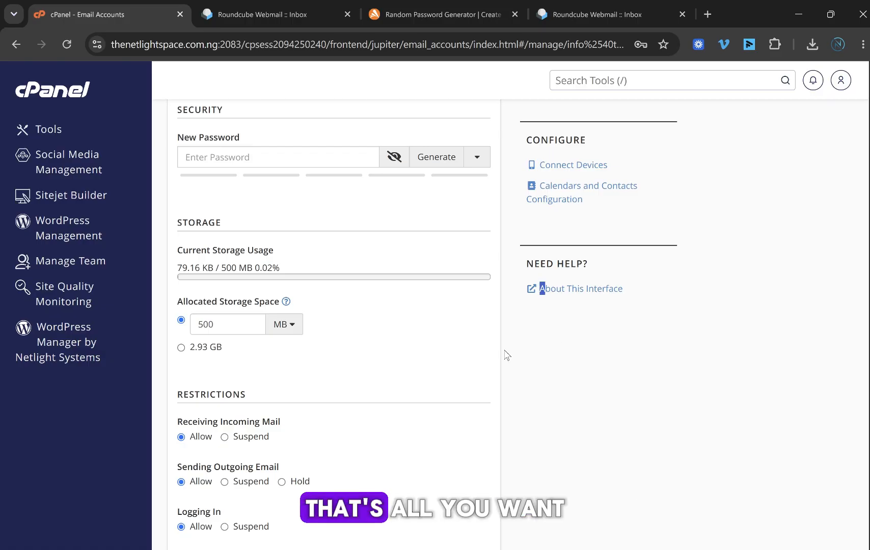
pyautogui.scroll(-6, 359, 337)
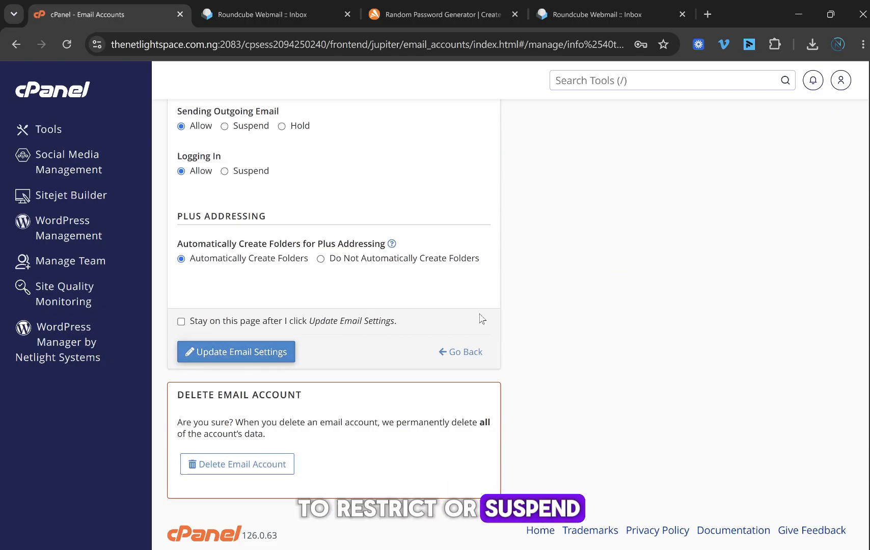
pyautogui.scroll(4, 508, 254)
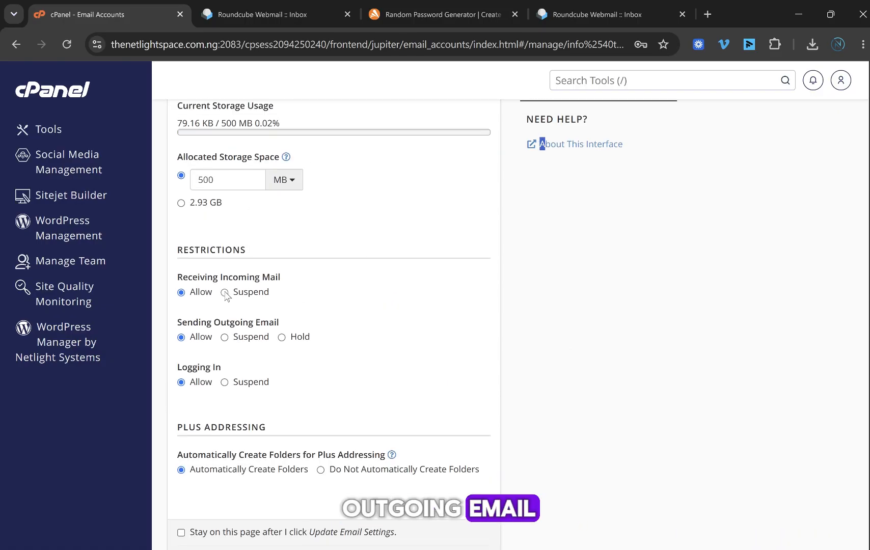
pyautogui.click(224, 293)
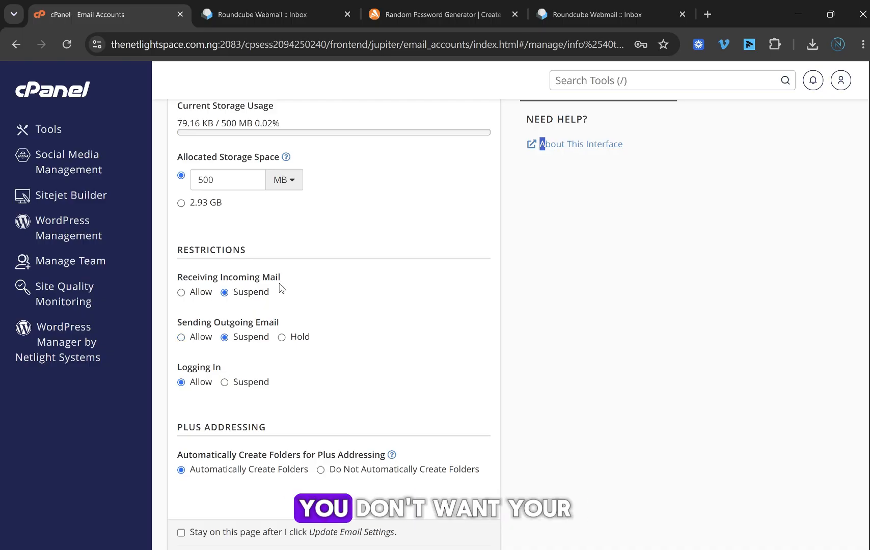
pyautogui.click(224, 382)
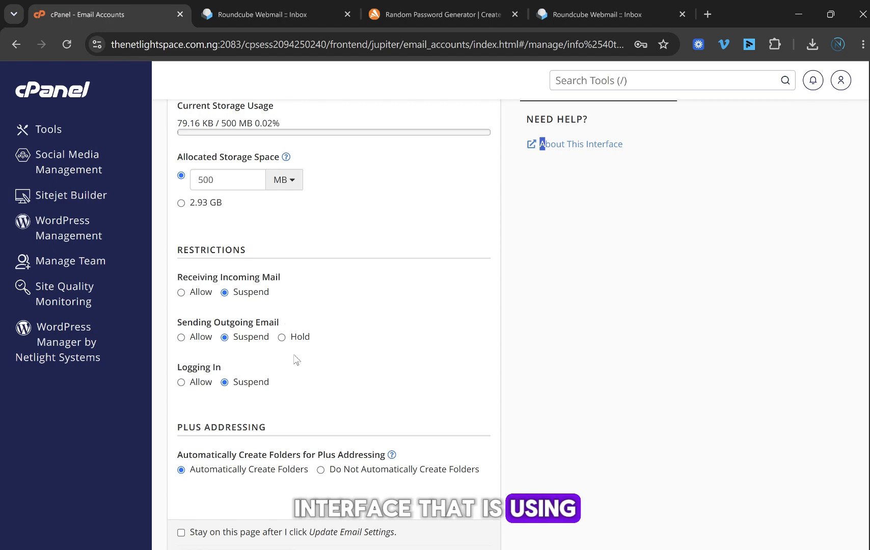
# Step: Replace the Roundcube tab's URL path with /webmail, correcting the typo, and load it
pyautogui.click(589, 19)
pyautogui.moveTo(577, 44); pyautogui.dragTo(251, 46)
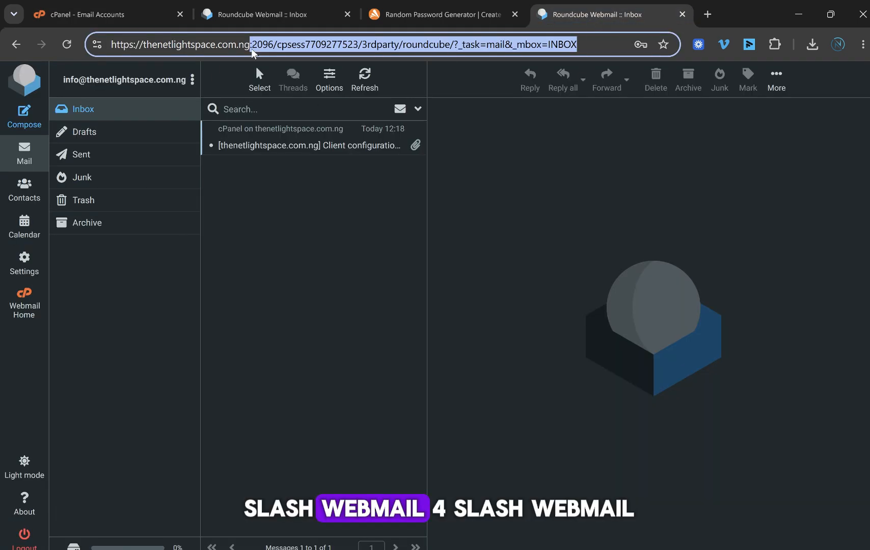
pyautogui.write('/wema')
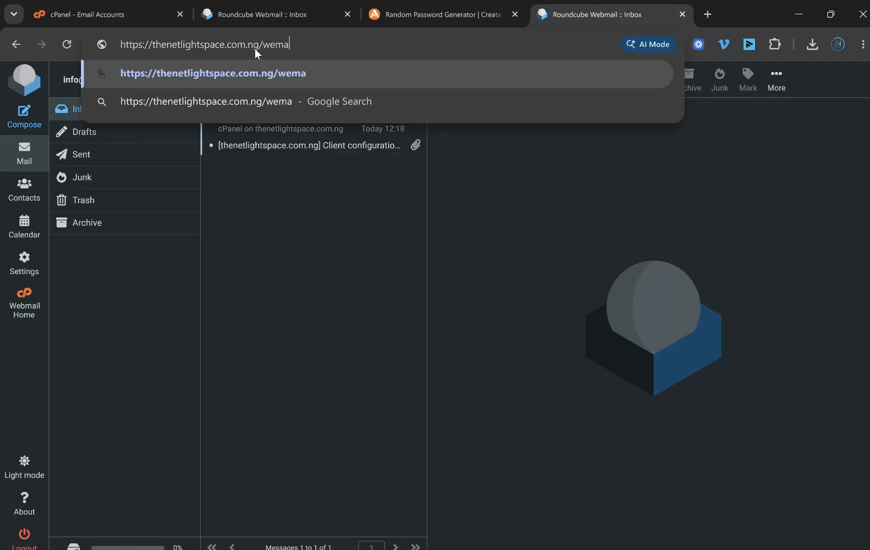
pyautogui.write('il')
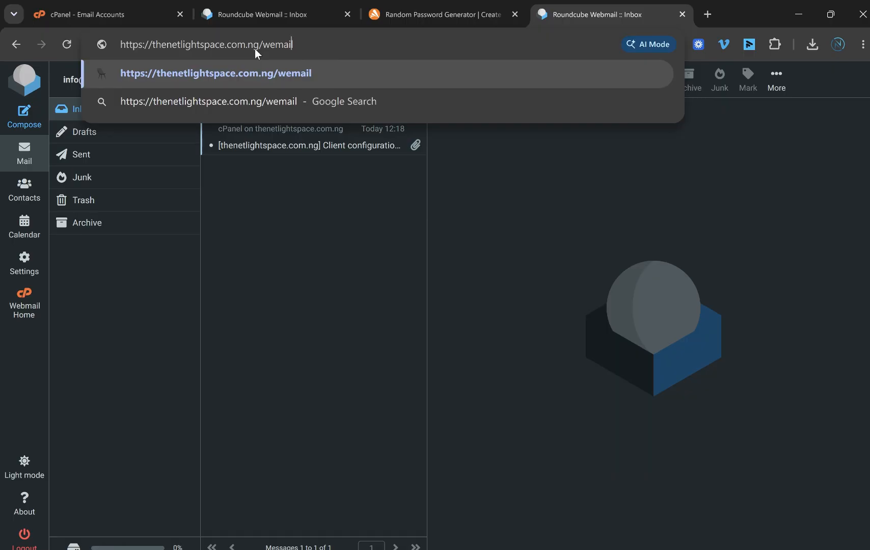
pyautogui.press('Left')
pyautogui.press('Left')
pyautogui.press('Left')
pyautogui.press('Left')
pyautogui.write('b')
pyautogui.press('Return')
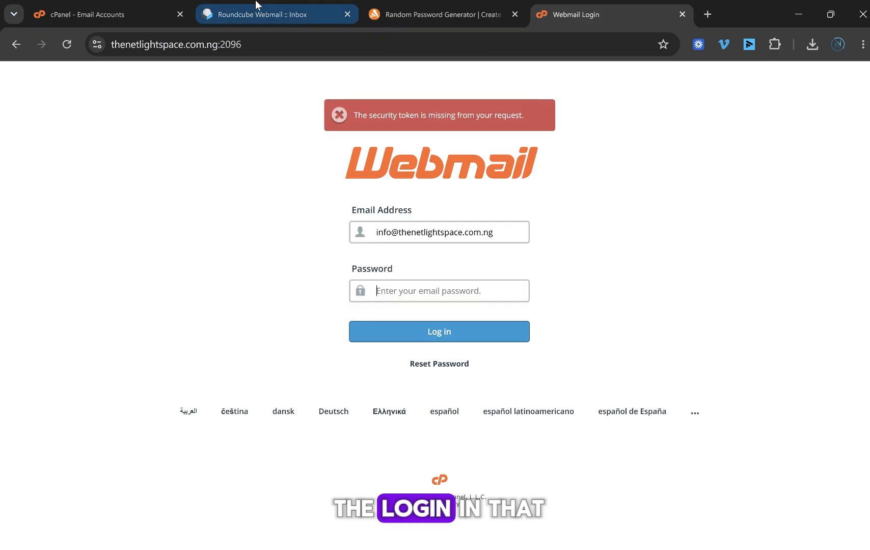
# Step: Set the info account's login and outgoing email restrictions back to Allow
pyautogui.click(117, 4)
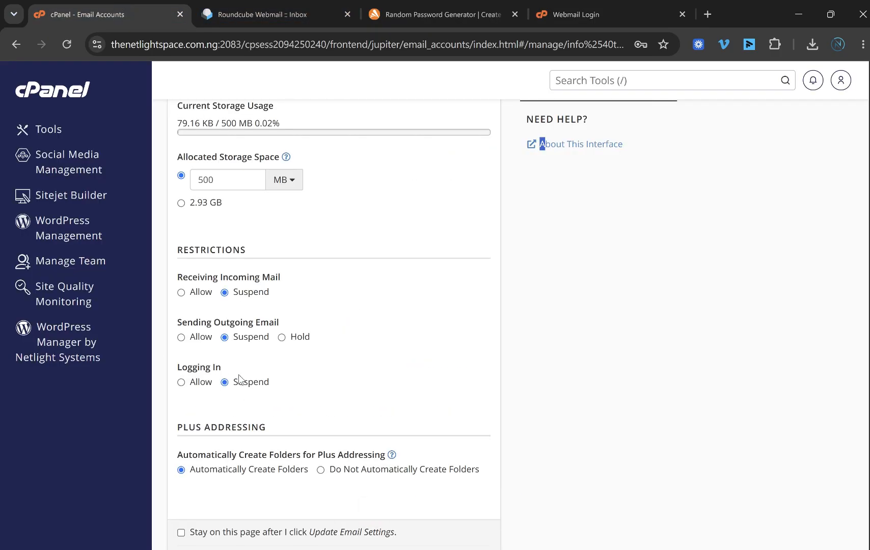
pyautogui.click(181, 383)
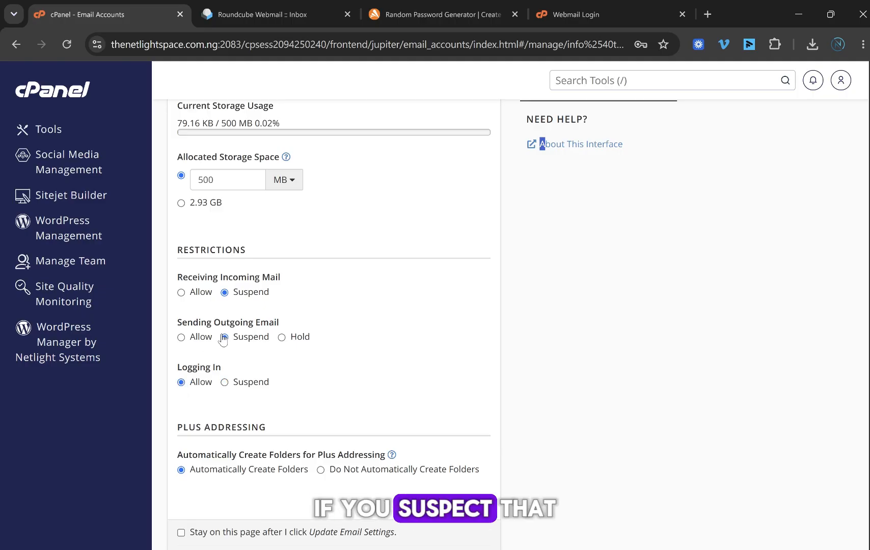
pyautogui.click(181, 338)
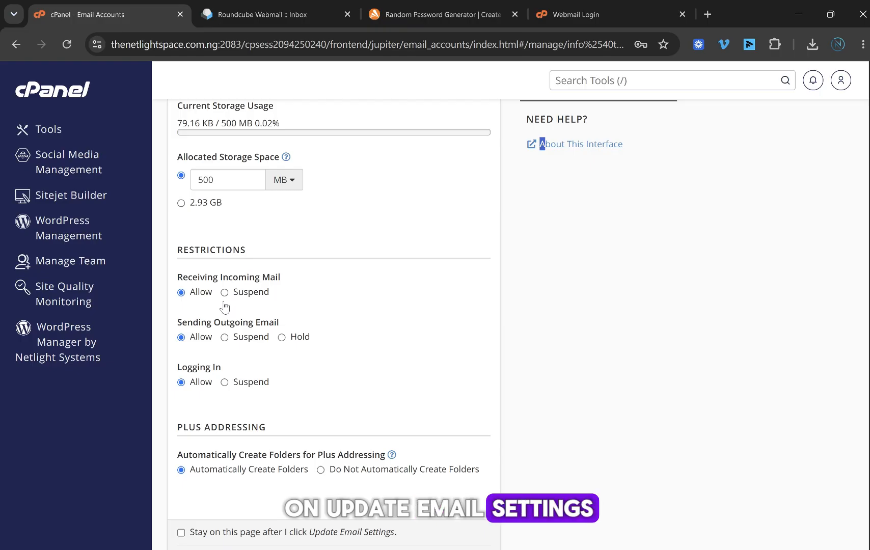
# Step: Delete the info email account and confirm the deletion
pyautogui.scroll(-4, 265, 305)
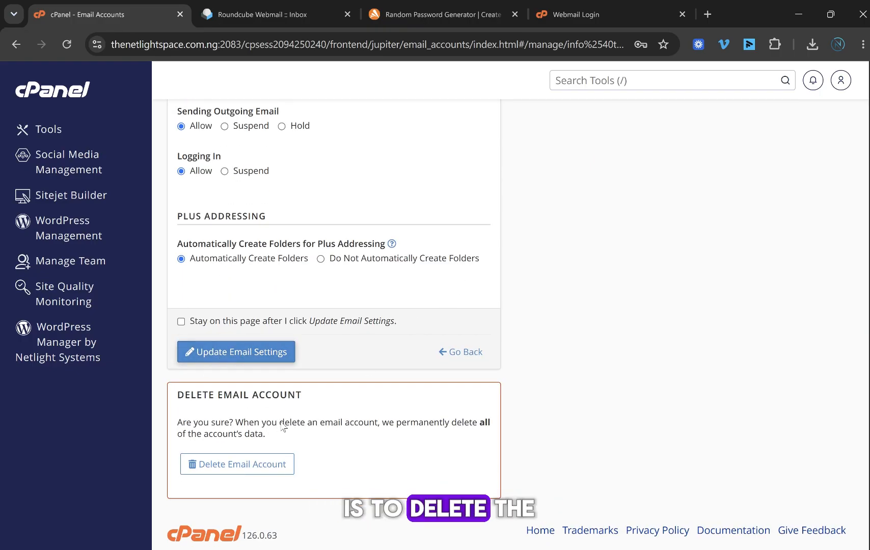
pyautogui.scroll(2, 283, 426)
pyautogui.scroll(-2, 359, 208)
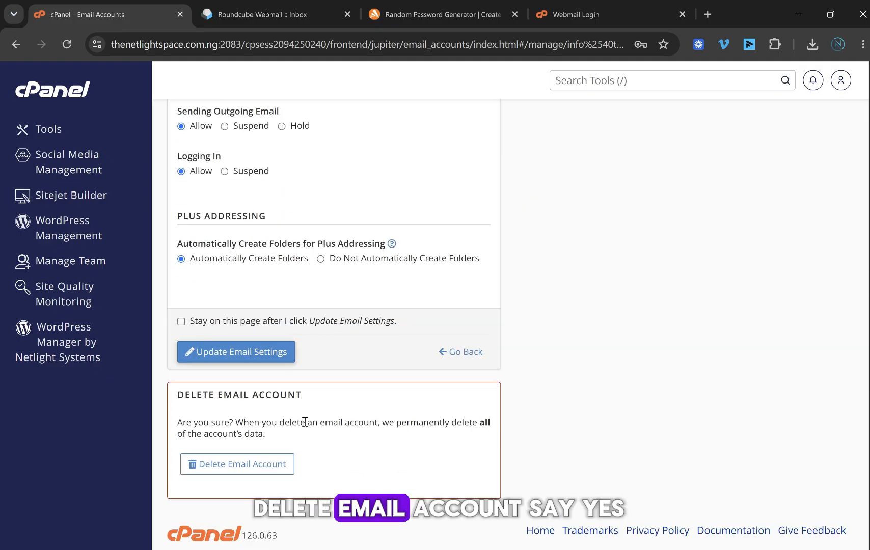
pyautogui.click(266, 472)
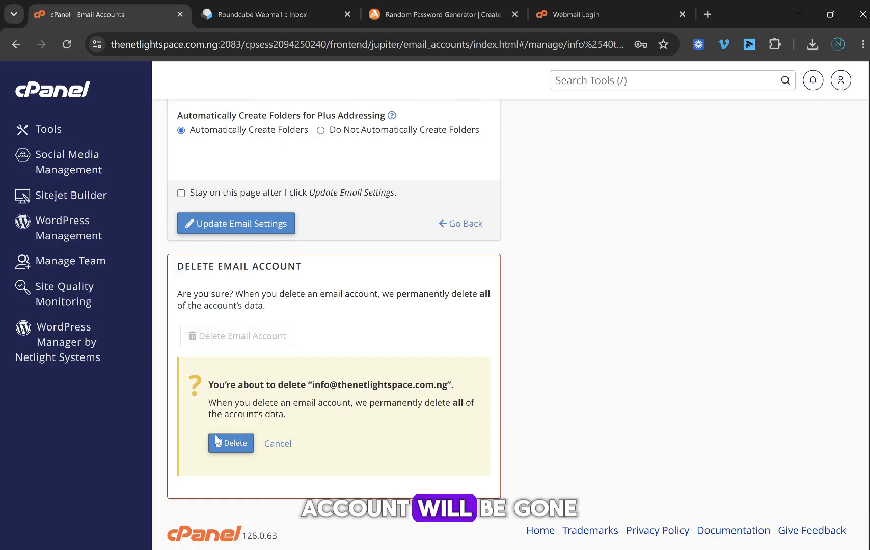
pyautogui.click(235, 444)
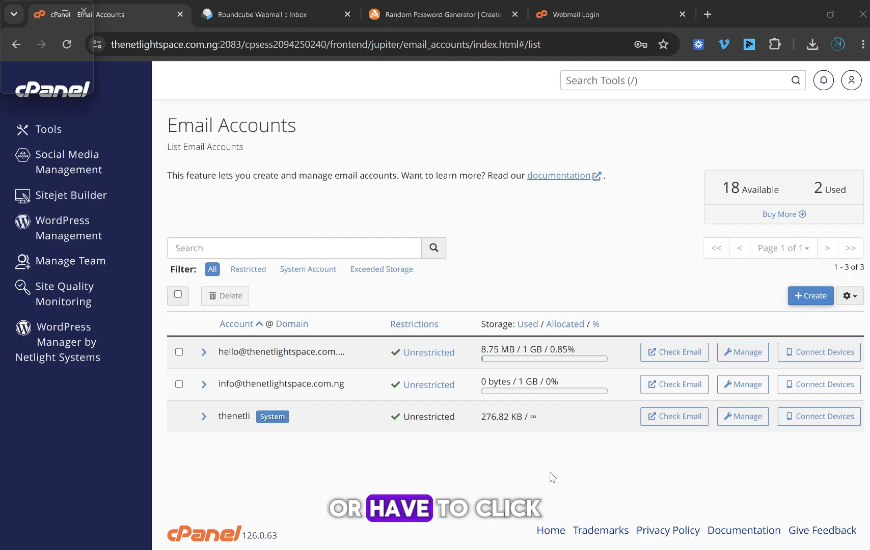
# Step: Open webmail for the info account from Email Accounts and paste its saved password
pyautogui.click(645, 15)
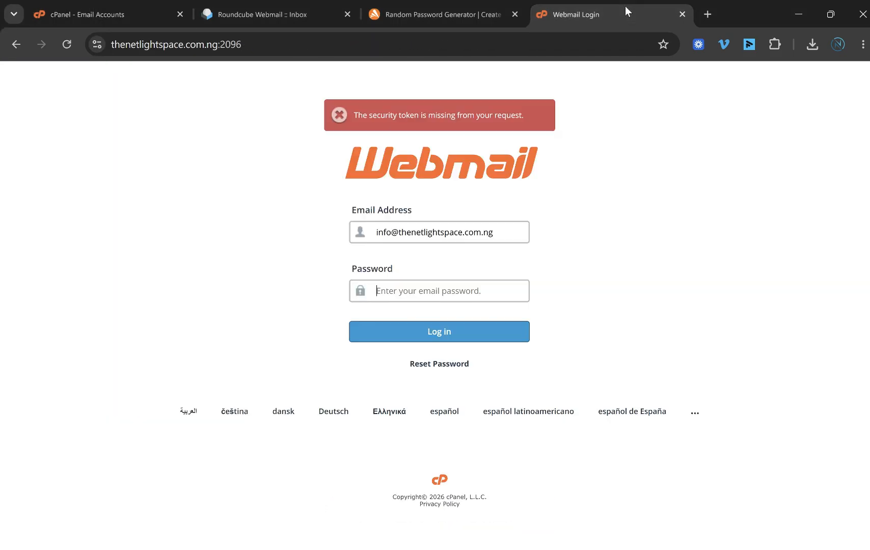
pyautogui.click(89, 15)
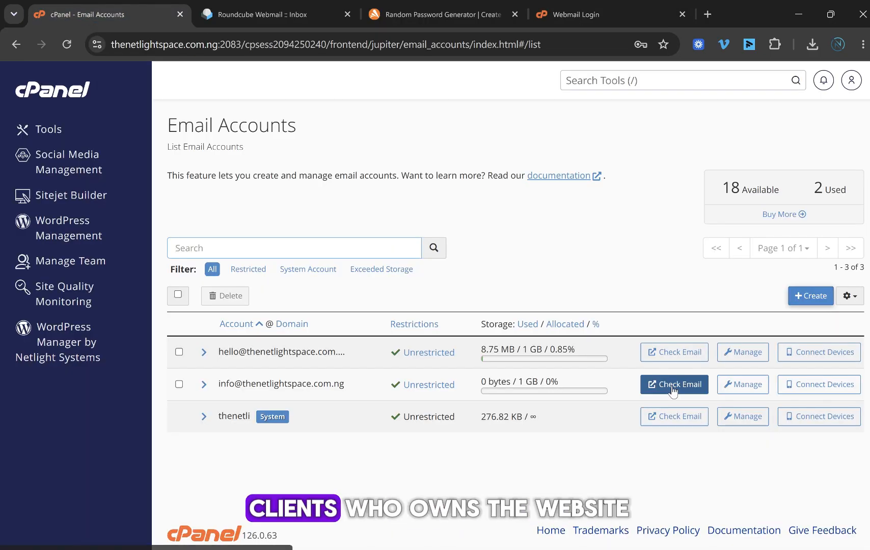
pyautogui.click(596, 13)
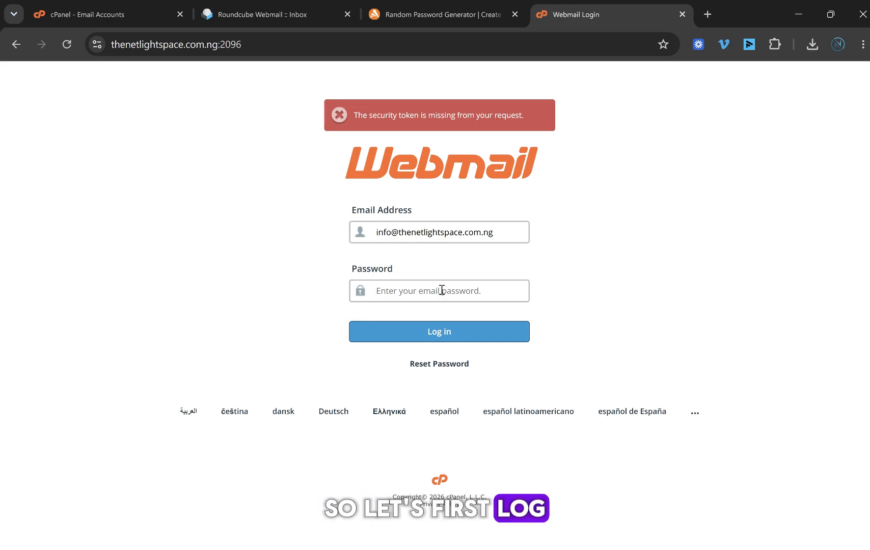
pyautogui.hotkey('ctrl', 'v')
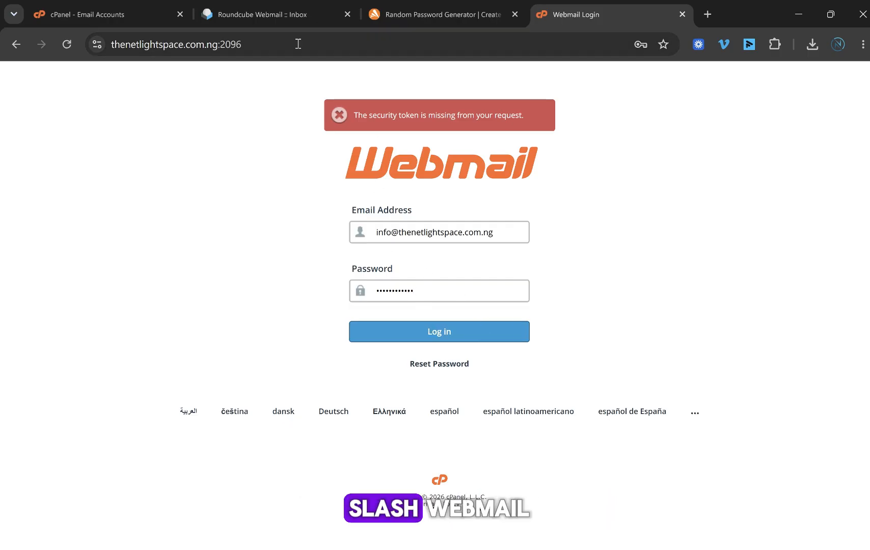
# Step: Replace :2096 in the address with /webmail and load thenetlightspace.com.ng/webmail
pyautogui.moveTo(218, 45); pyautogui.dragTo(292, 46)
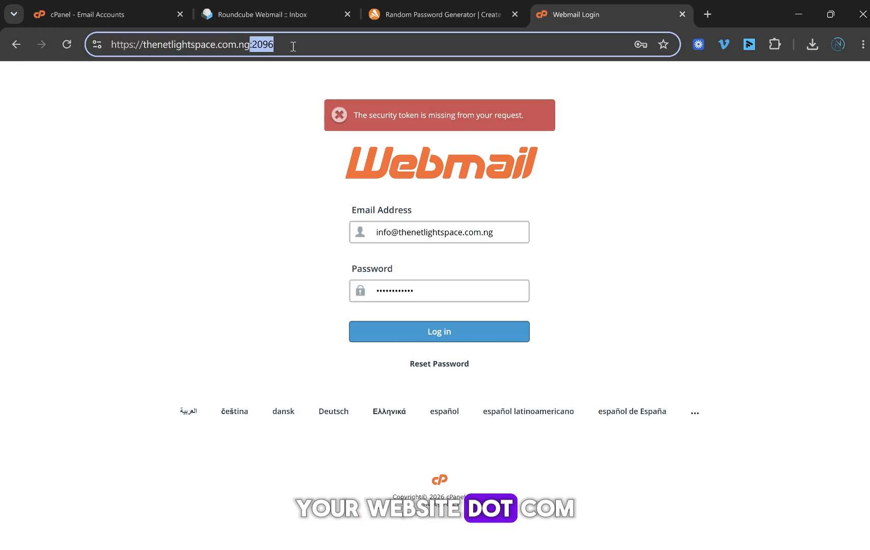
pyautogui.press('BackSpace')
pyautogui.write('/webmail')
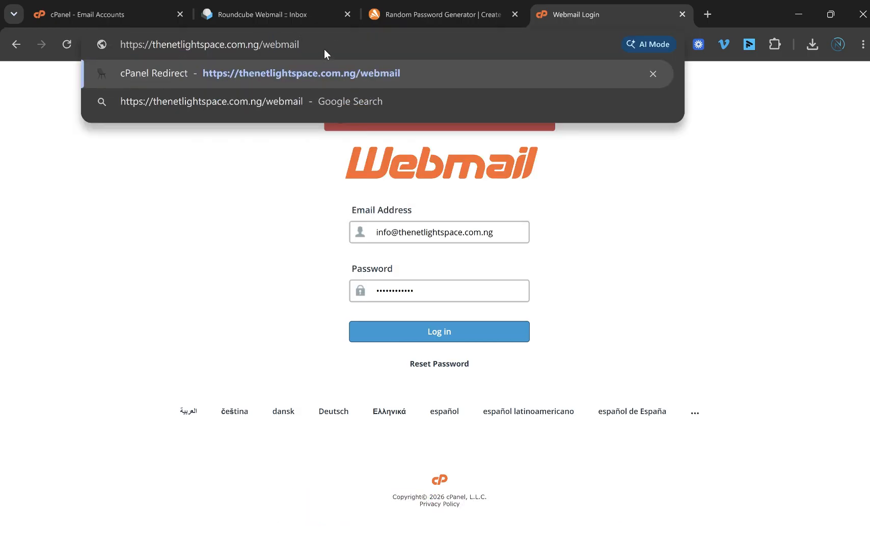
pyautogui.press('Return')
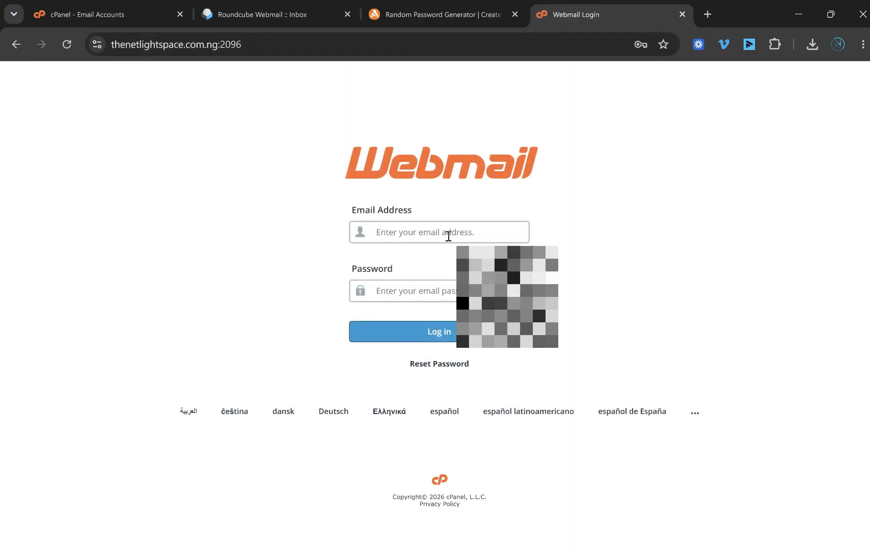
# Step: Log in to cPanel Webmail with the info account's address from autofill and its password
pyautogui.click(449, 236)
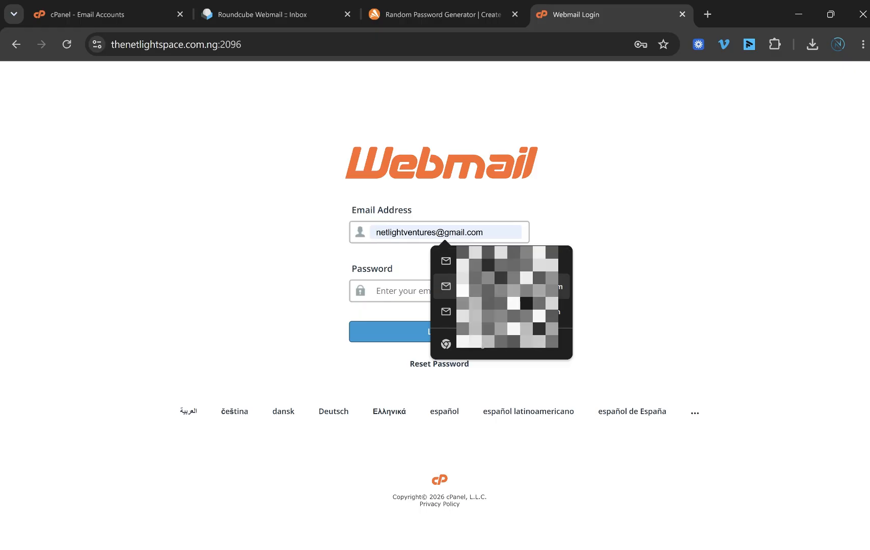
pyautogui.click(482, 229)
pyautogui.click(461, 236)
pyautogui.click(488, 207)
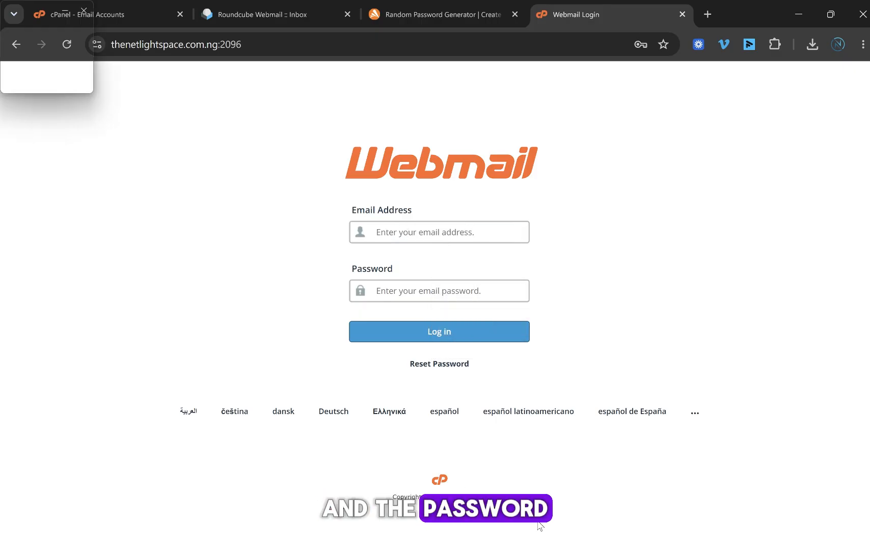
pyautogui.click(494, 239)
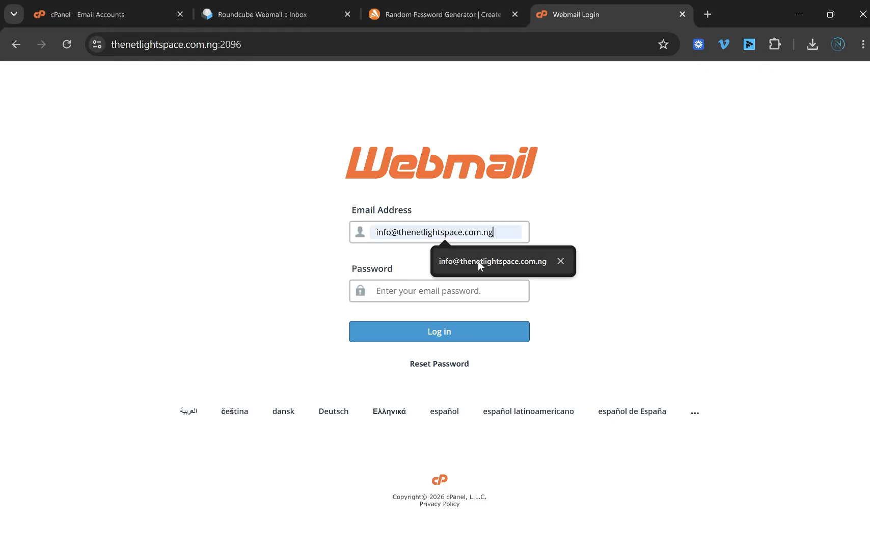
pyautogui.click(477, 260)
pyautogui.click(436, 286)
pyautogui.hotkey('ctrl', 'v')
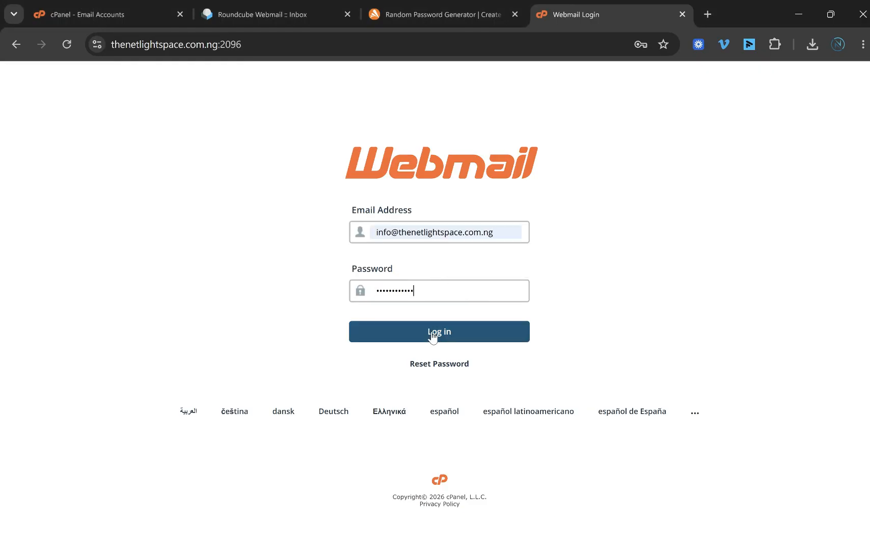
pyautogui.click(433, 334)
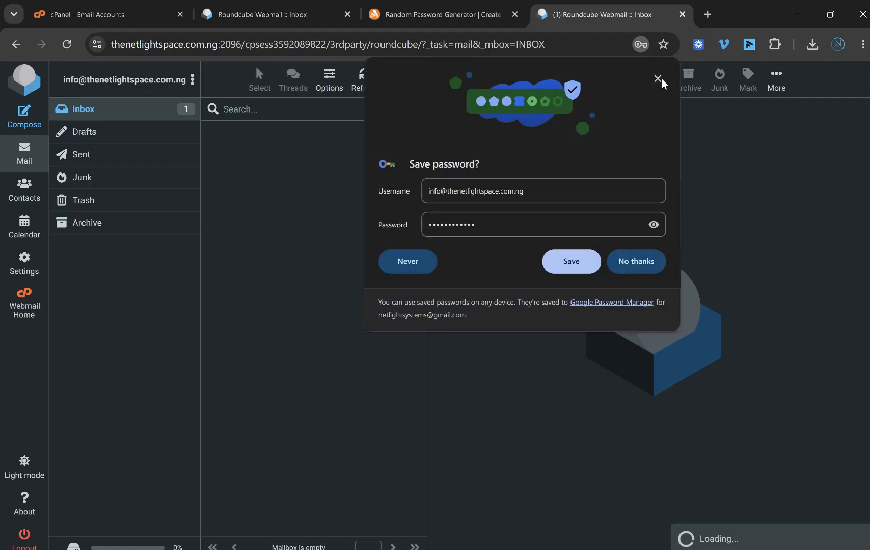
# Step: Open the Client configuration settings email to view mail server settings: IMAP 993, POP3 995, SMTP 465
pyautogui.click(657, 79)
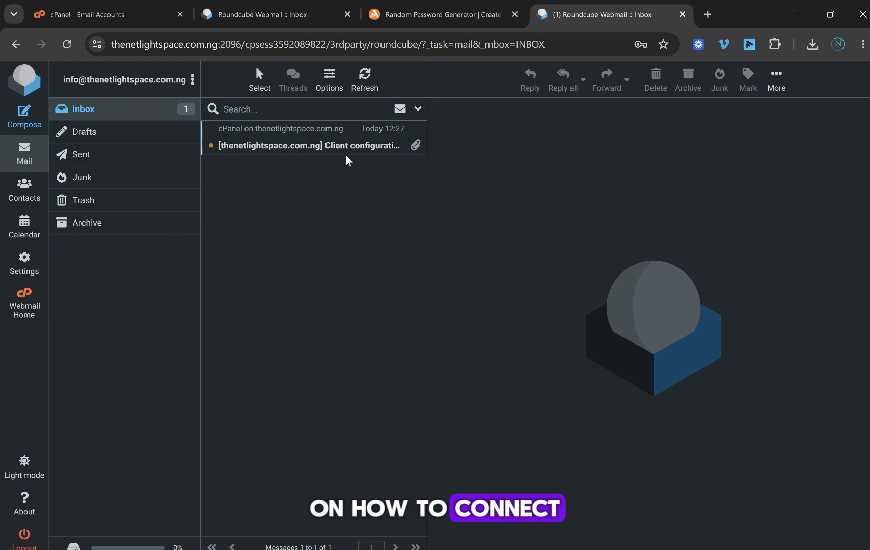
pyautogui.click(379, 145)
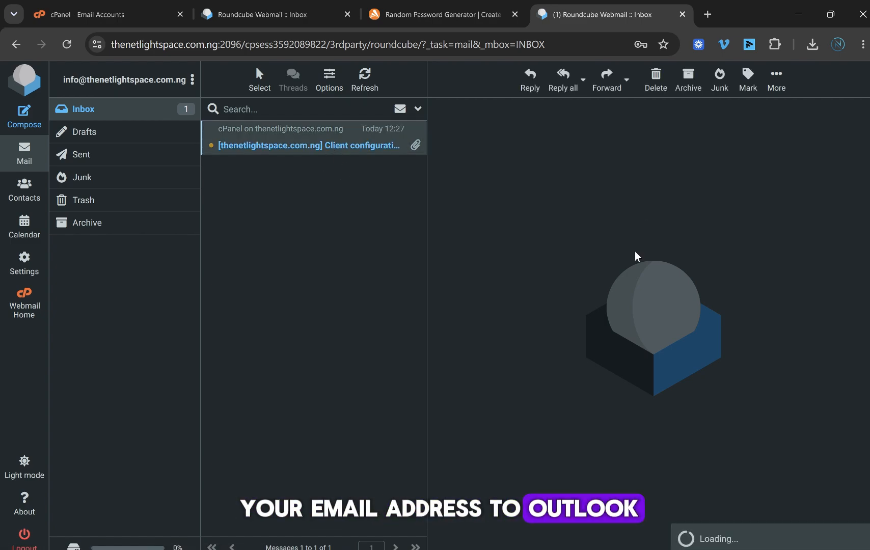
pyautogui.scroll(-12, 616, 252)
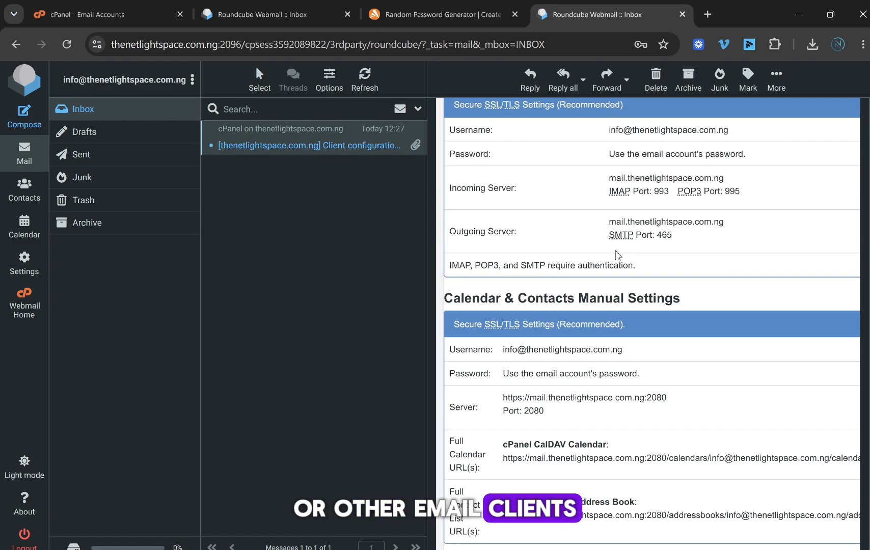
pyautogui.scroll(7, 616, 252)
pyautogui.scroll(5, 616, 250)
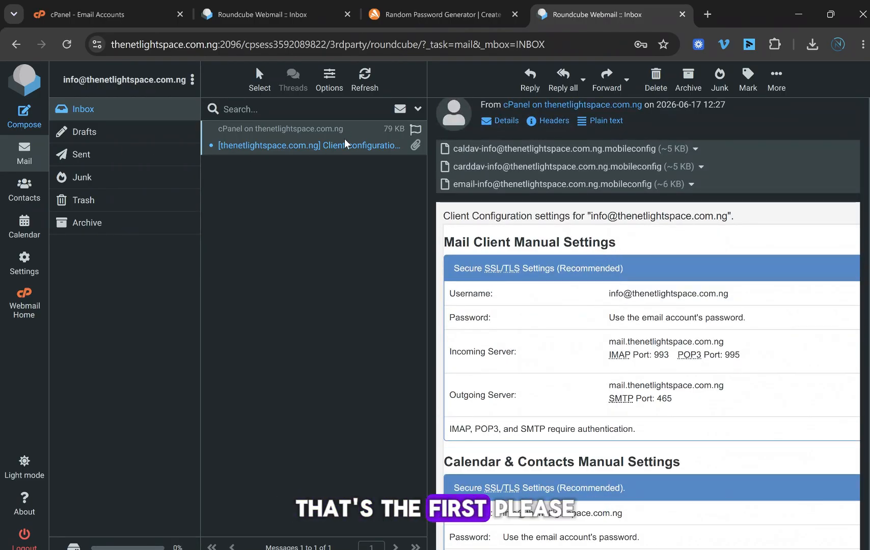
pyautogui.scroll(-3, 579, 244)
pyautogui.scroll(2, 579, 245)
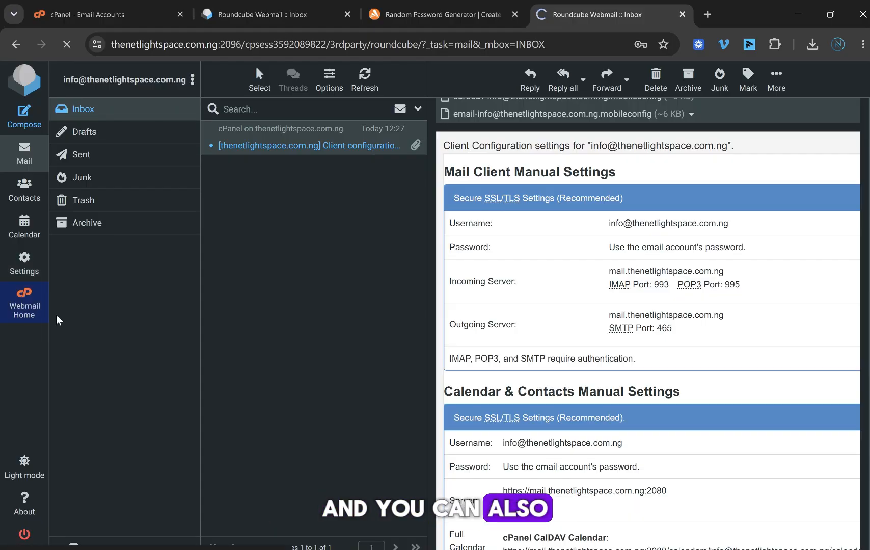
# Step: From Webmail Home, open Set Up Mail Client to see configuration scripts and manual SSL/TLS settings
pyautogui.click(43, 298)
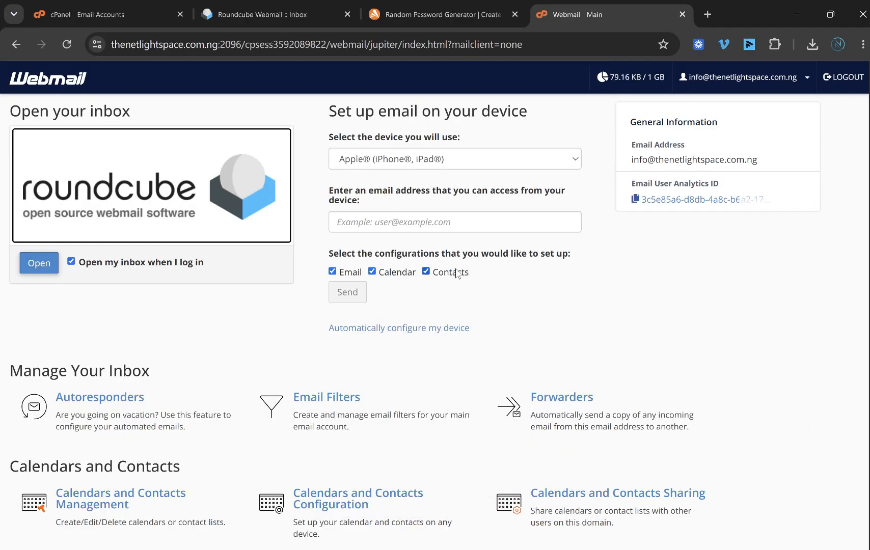
pyautogui.scroll(-5, 456, 274)
pyautogui.scroll(5, 627, 278)
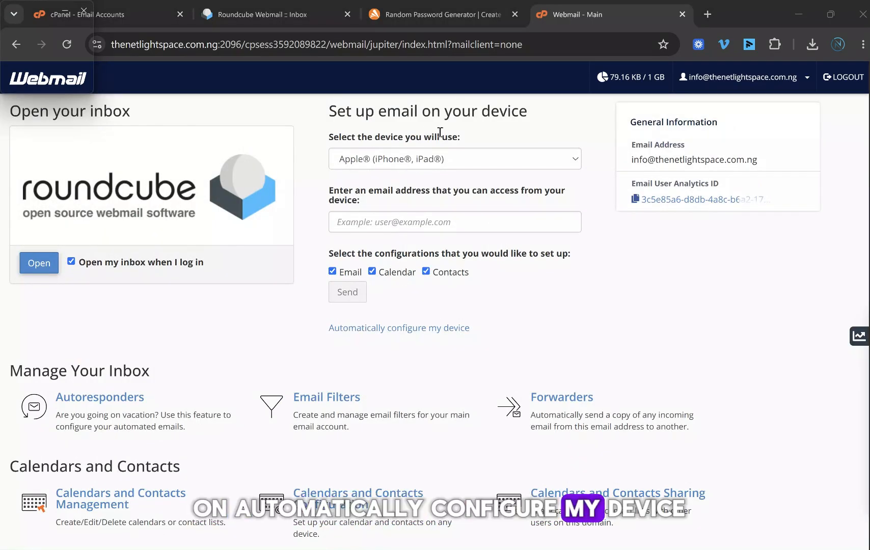
pyautogui.click(398, 329)
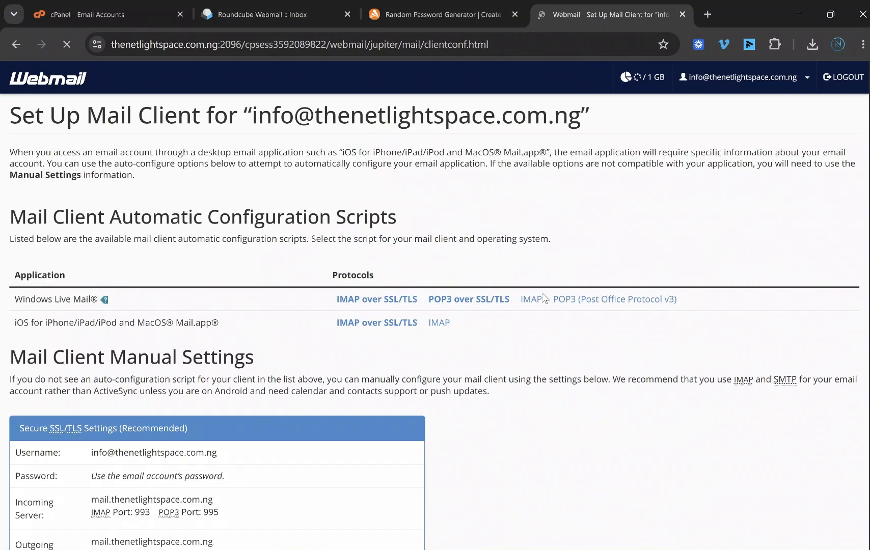
pyautogui.scroll(-7, 518, 317)
pyautogui.scroll(8, 431, 330)
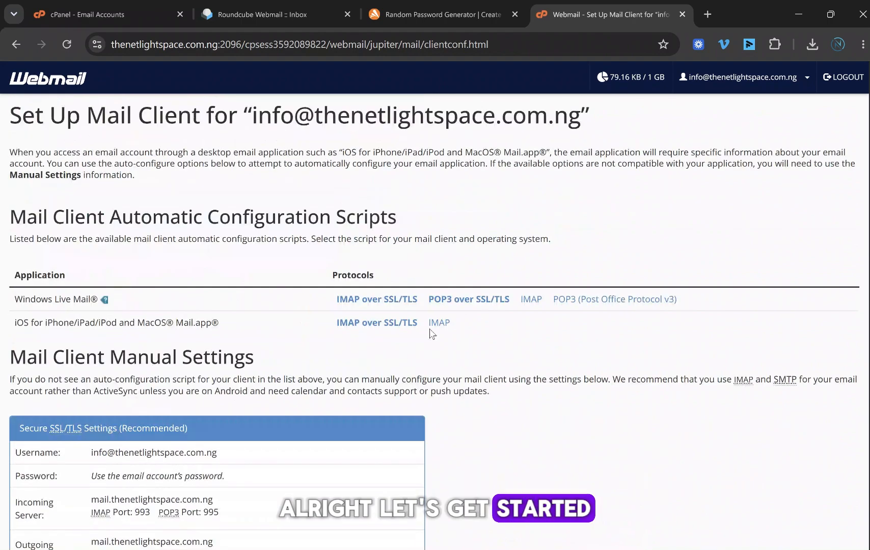
pyautogui.scroll(-7, 428, 330)
pyautogui.scroll(-2, 428, 330)
pyautogui.scroll(6, 361, 342)
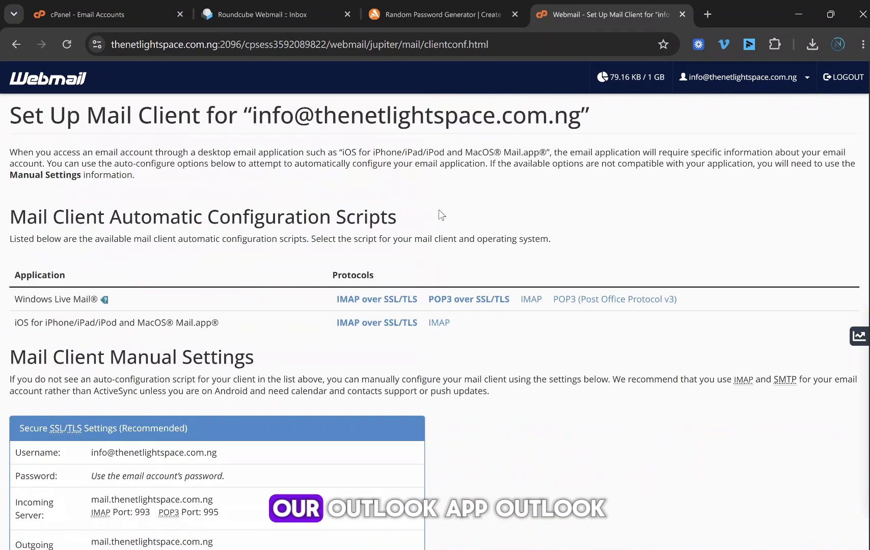
# Step: Search 'out' in the Start menu and launch the Outlook app
pyautogui.click(540, 529)
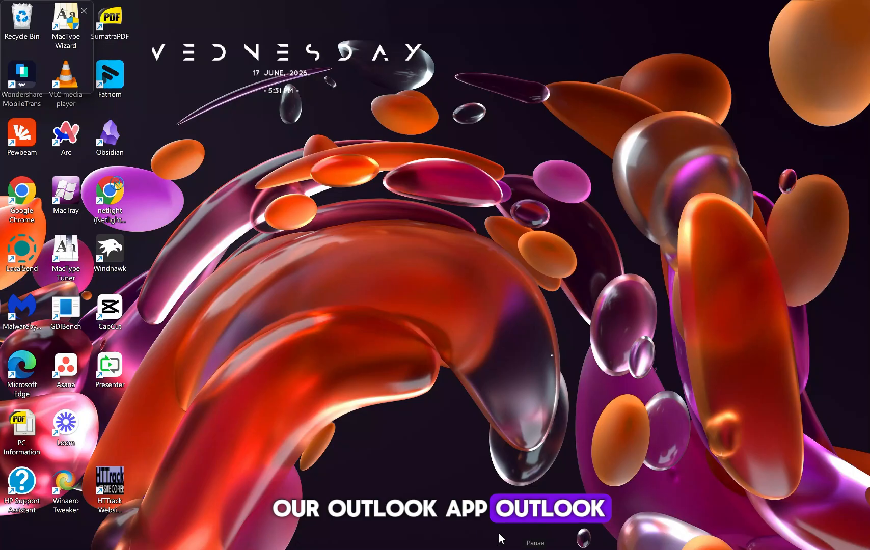
pyautogui.press('super')
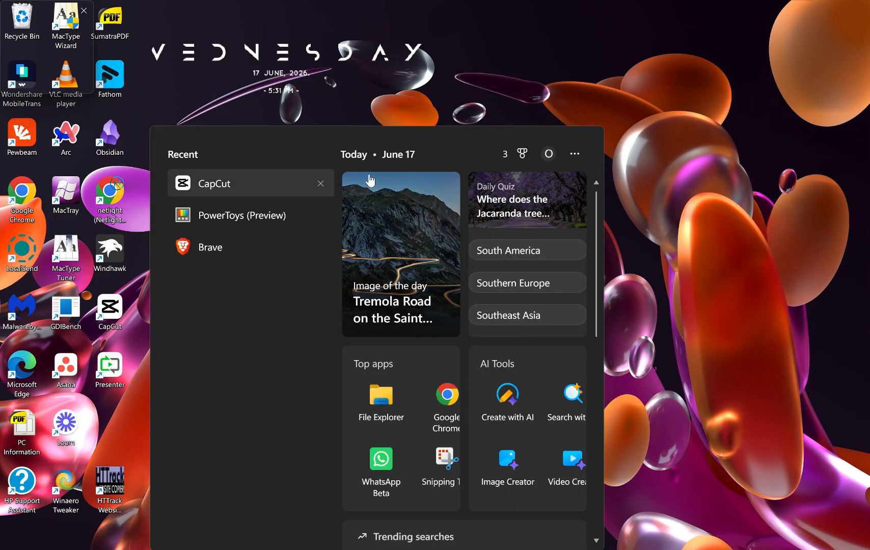
pyautogui.write('out')
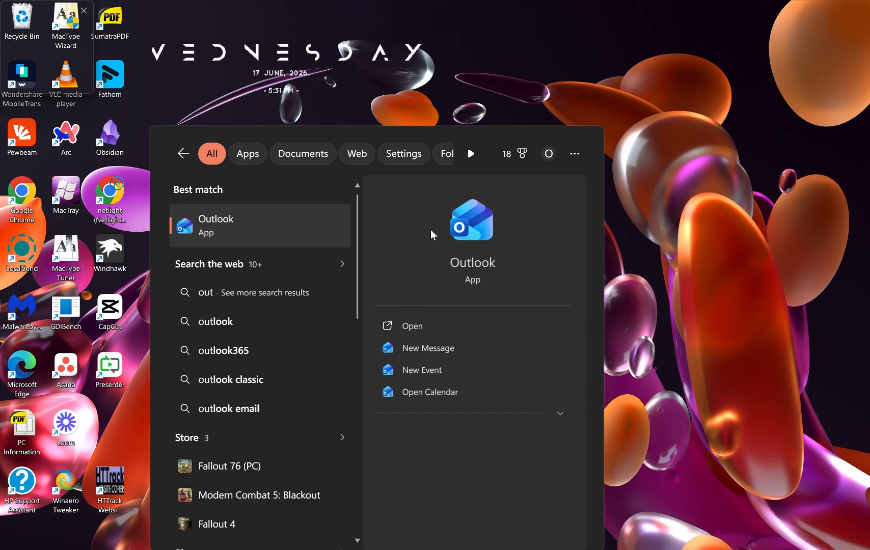
pyautogui.click(246, 224)
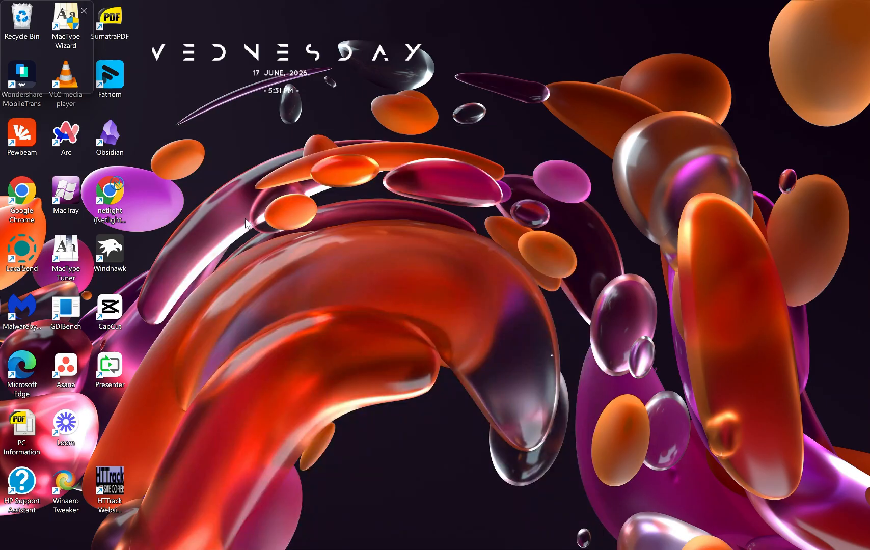
pyautogui.click(128, 97)
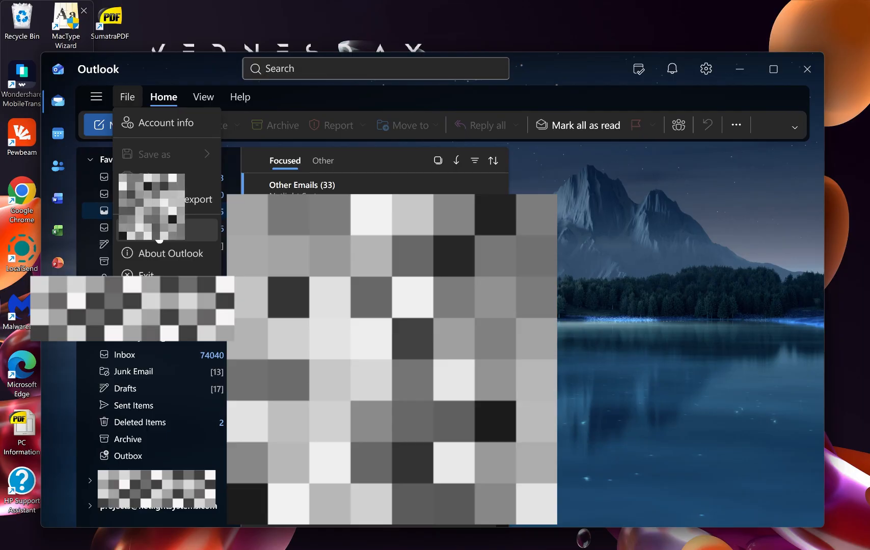
pyautogui.click(157, 231)
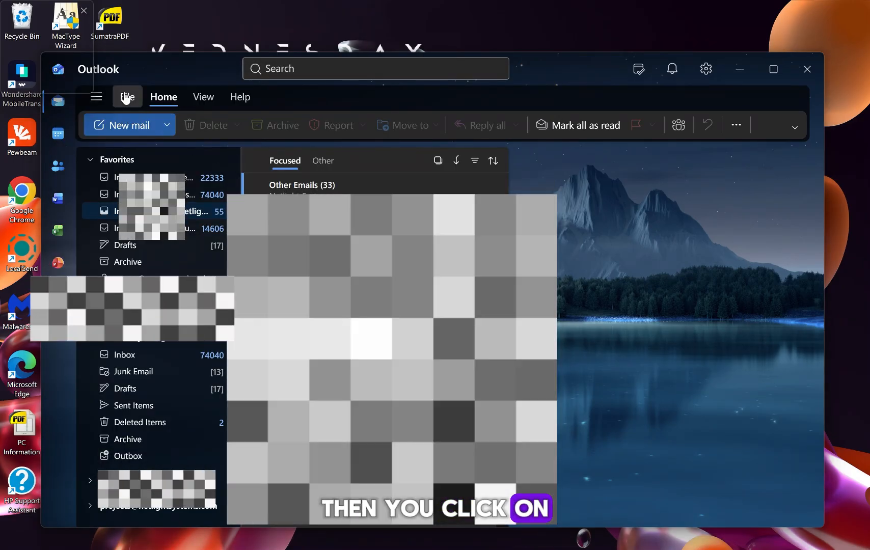
pyautogui.click(127, 97)
pyautogui.click(125, 121)
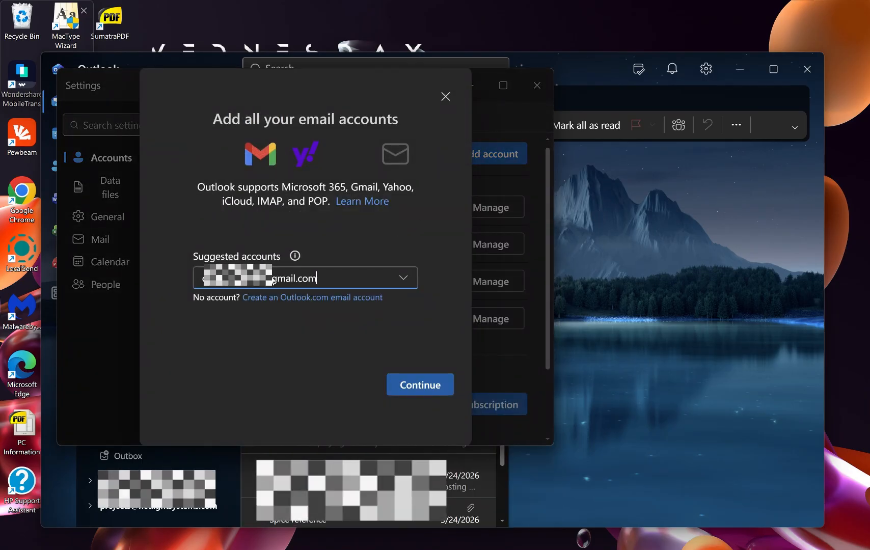
# Step: Replace the suggested address with the info account's email address
pyautogui.click(270, 277)
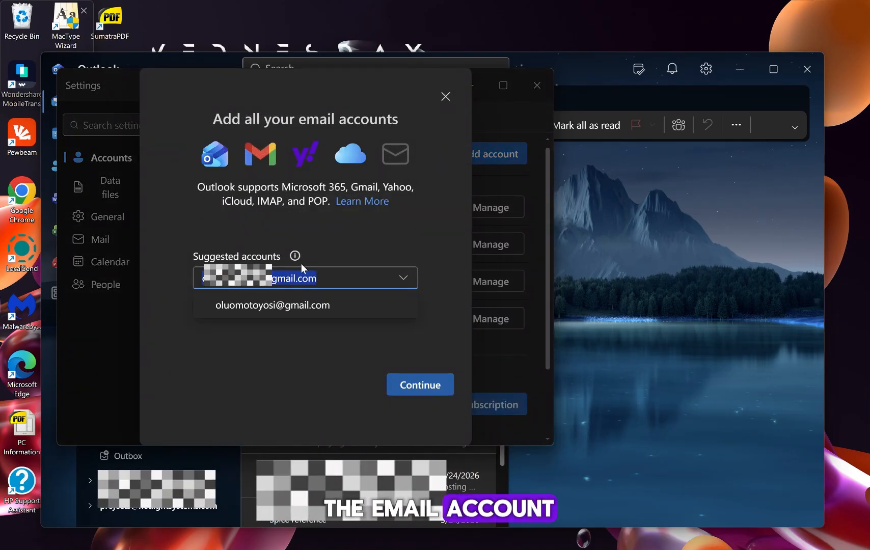
pyautogui.click(361, 242)
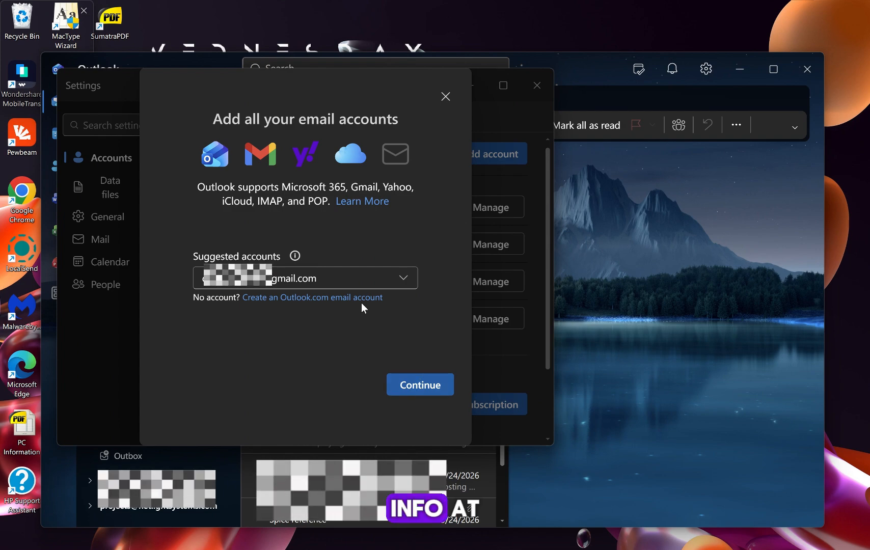
pyautogui.click(336, 279)
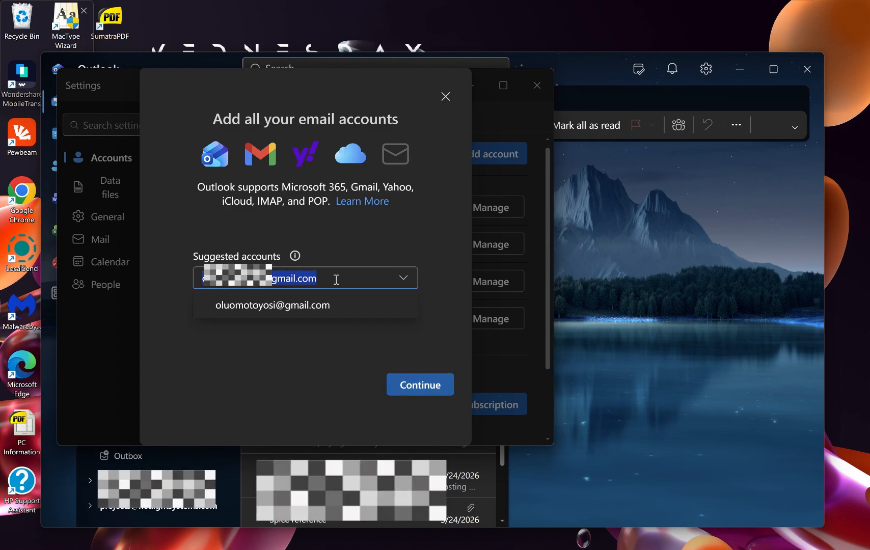
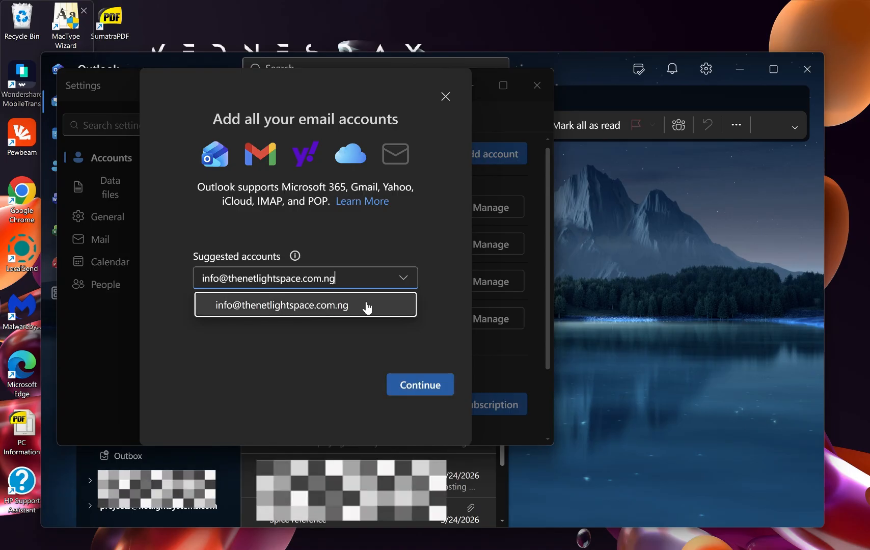
# Step: Submit the address, paste the IMAP password, and agree to sync the IMAP account
pyautogui.click(367, 308)
pyautogui.click(420, 385)
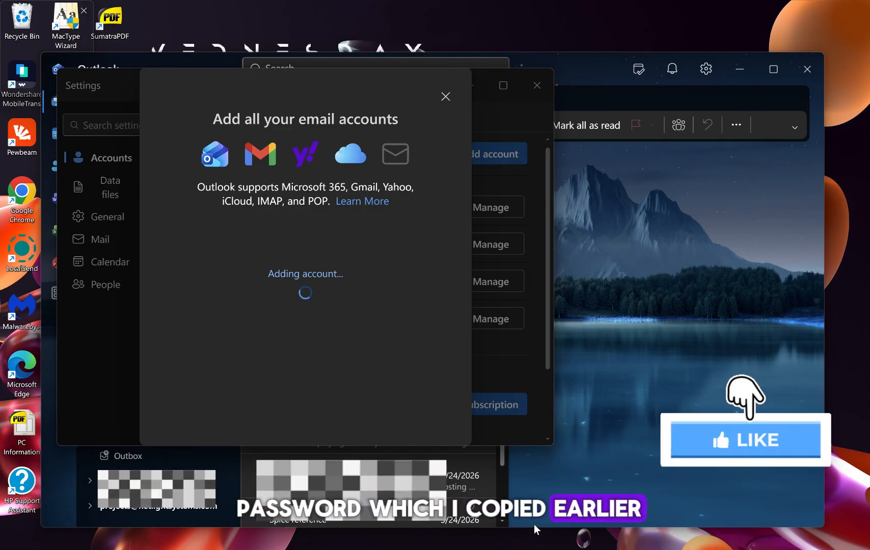
pyautogui.click(294, 224)
pyautogui.hotkey('ctrl', 'v')
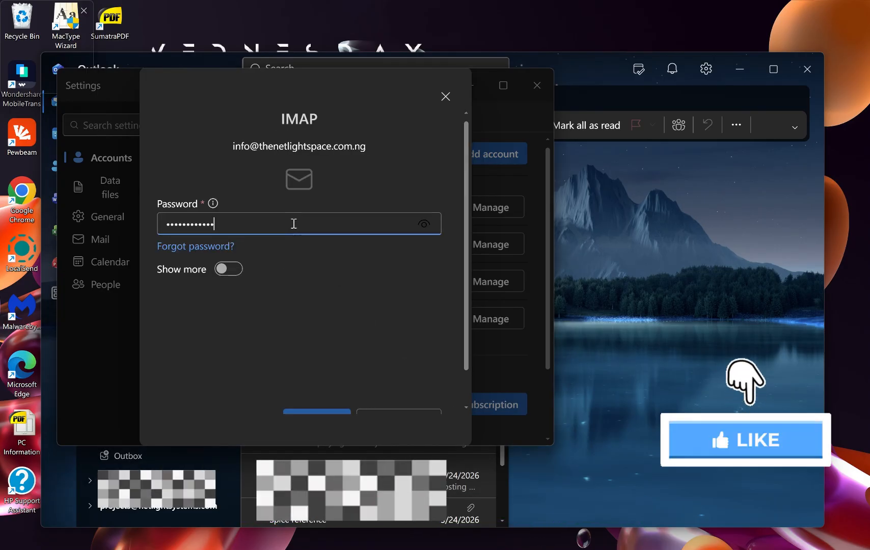
pyautogui.scroll(-2, 367, 288)
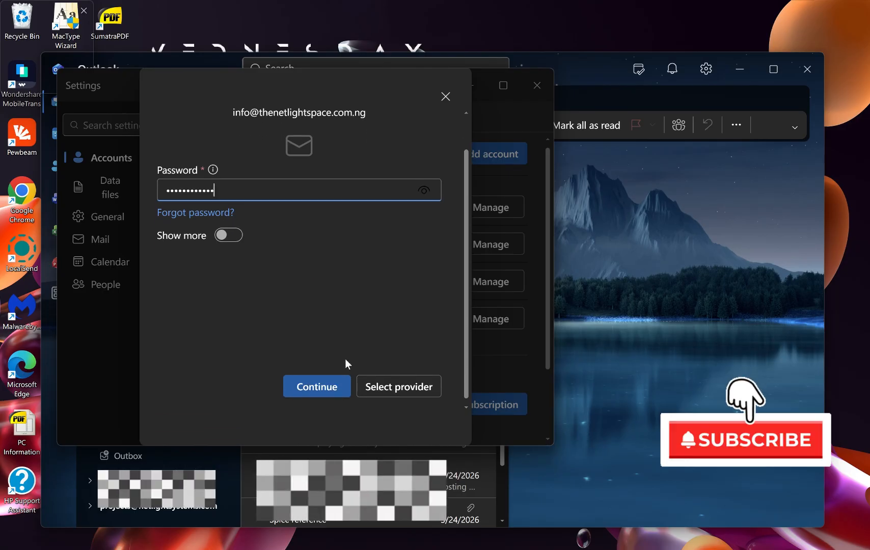
pyautogui.click(321, 385)
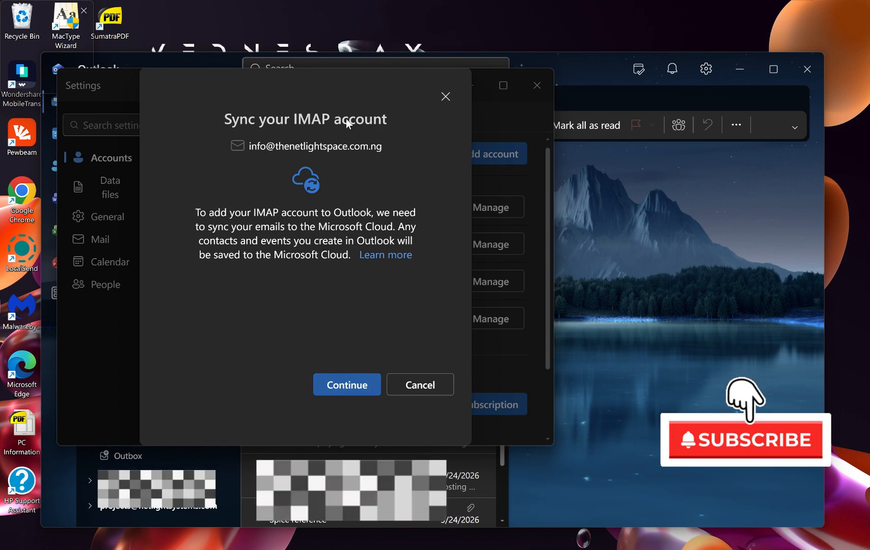
pyautogui.click(360, 387)
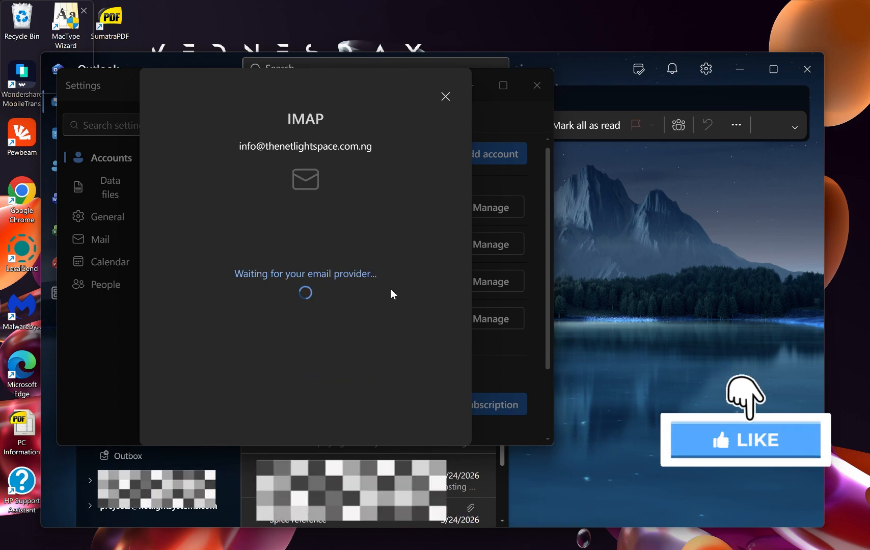